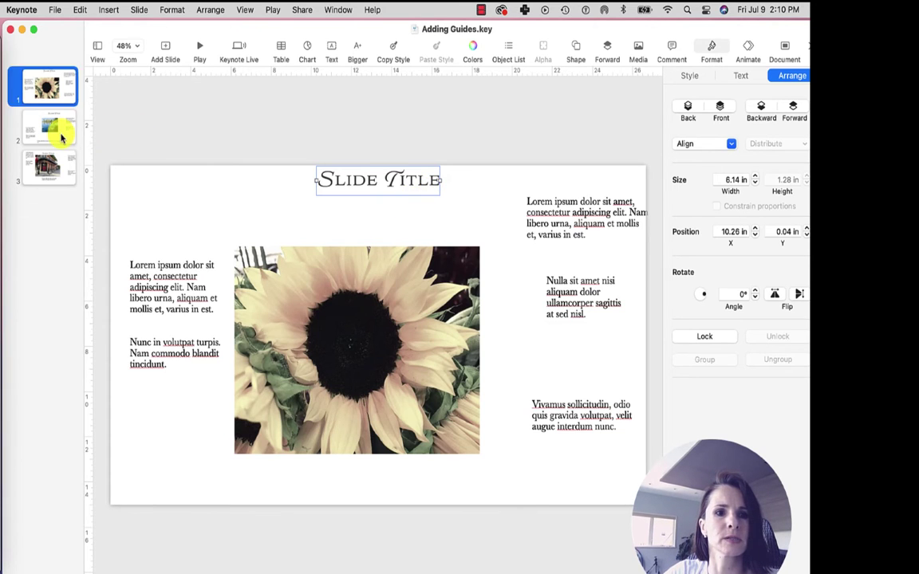
- Flip between the sunflower, lake and building photo slides to compare them
{"action": "left_click", "coordinate": [60, 130]}
{"action": "left_click", "coordinate": [56, 171]}
{"action": "left_click", "coordinate": [66, 98]}
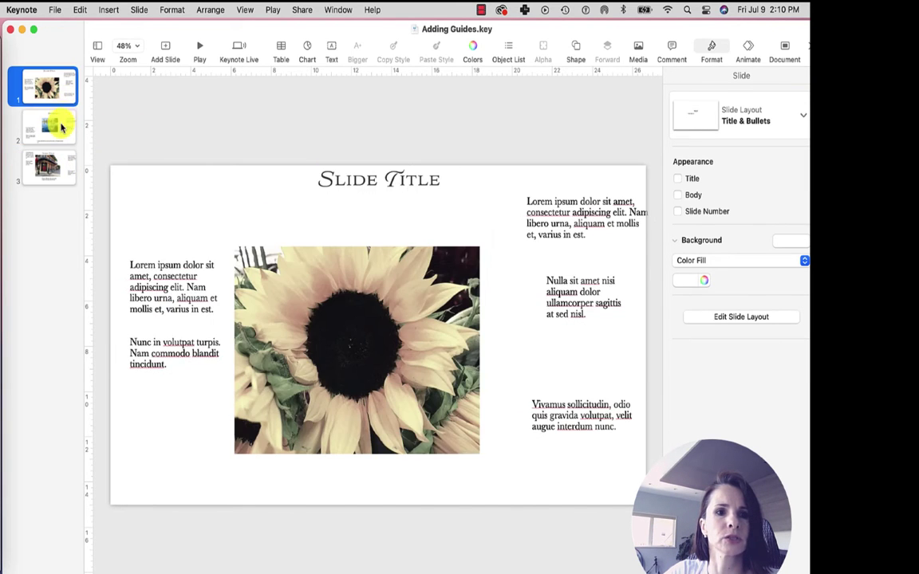
{"action": "left_click", "coordinate": [57, 126]}
{"action": "left_click", "coordinate": [58, 158]}
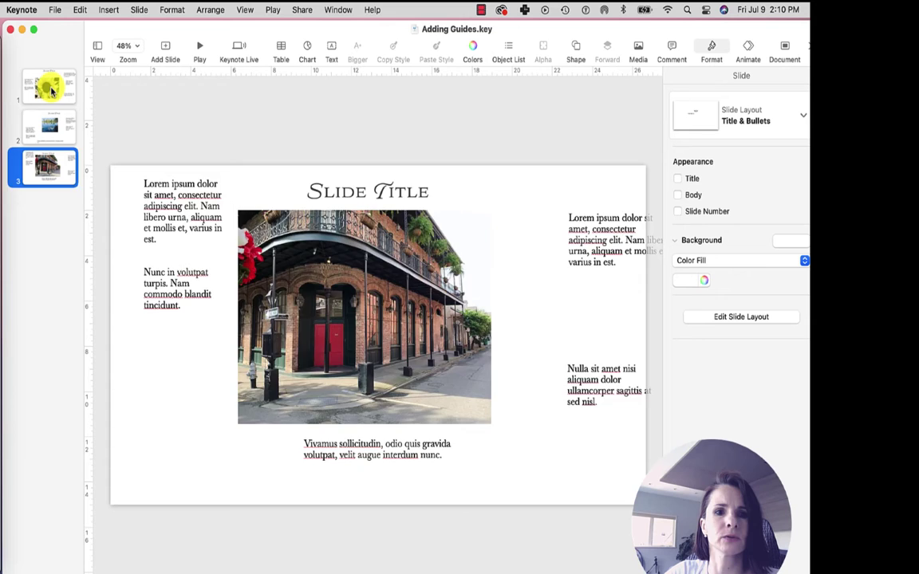
{"action": "left_click", "coordinate": [50, 88]}
{"action": "left_click", "coordinate": [67, 130]}
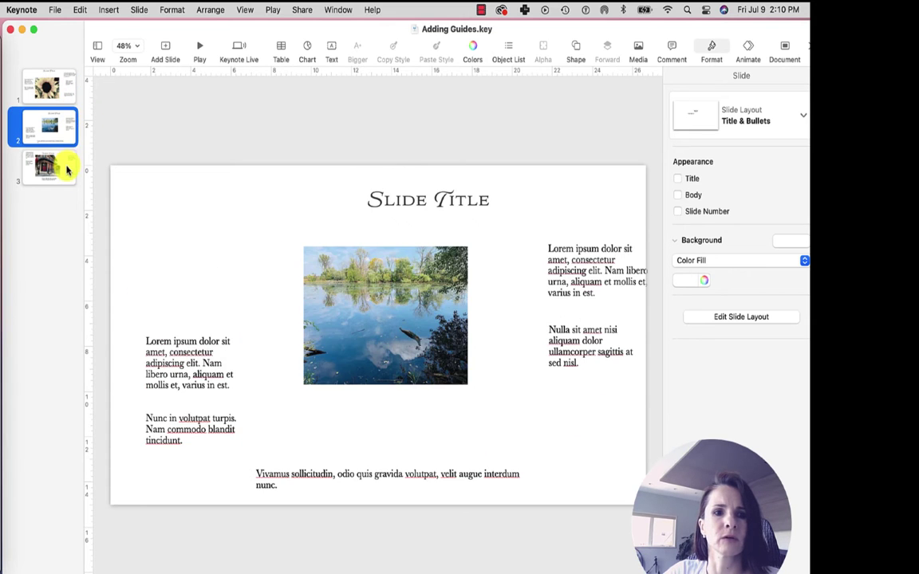
{"action": "left_click", "coordinate": [68, 162]}
{"action": "left_click", "coordinate": [65, 94]}
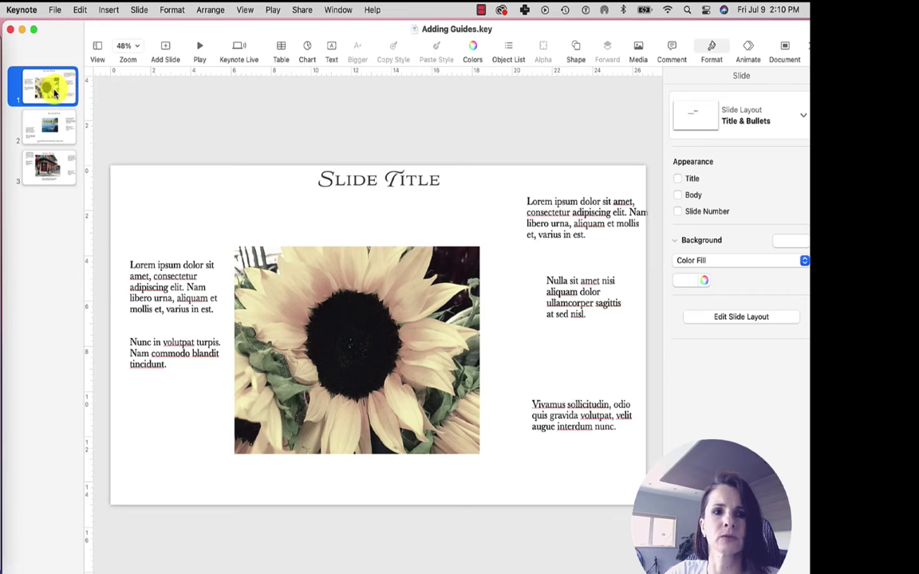
- Duplicate the sunflower slide, delete the duplicate, and return to the original slide
{"action": "right_click", "coordinate": [55, 94]}
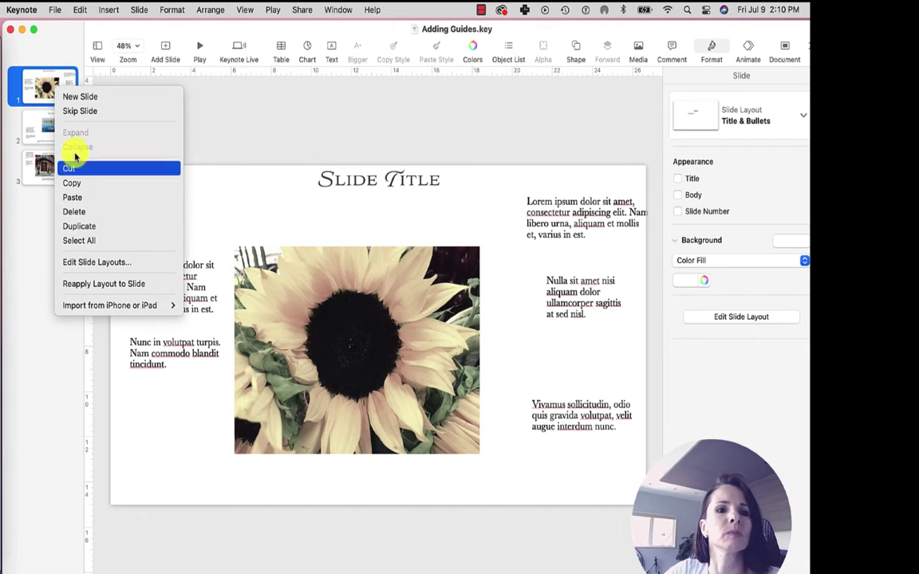
{"action": "left_click", "coordinate": [89, 227]}
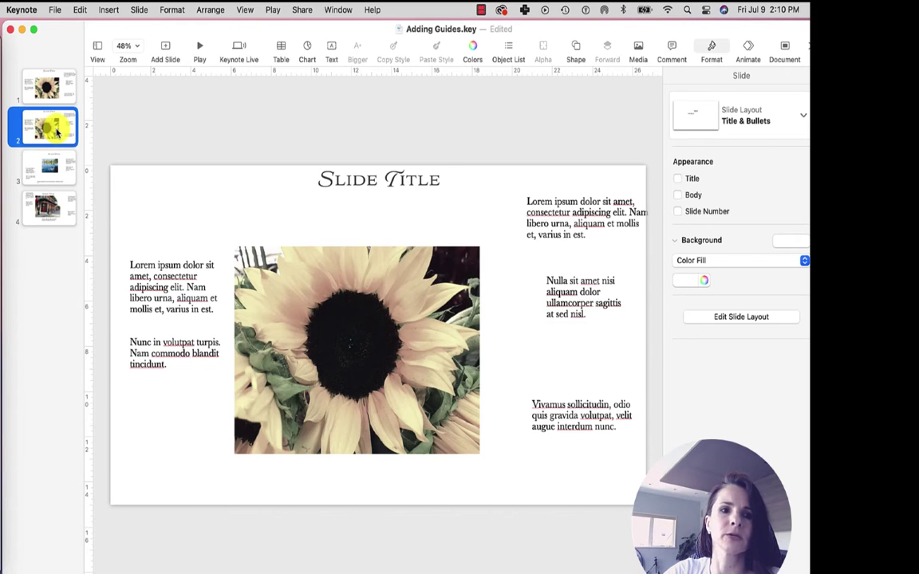
{"action": "key", "text": "Delete"}
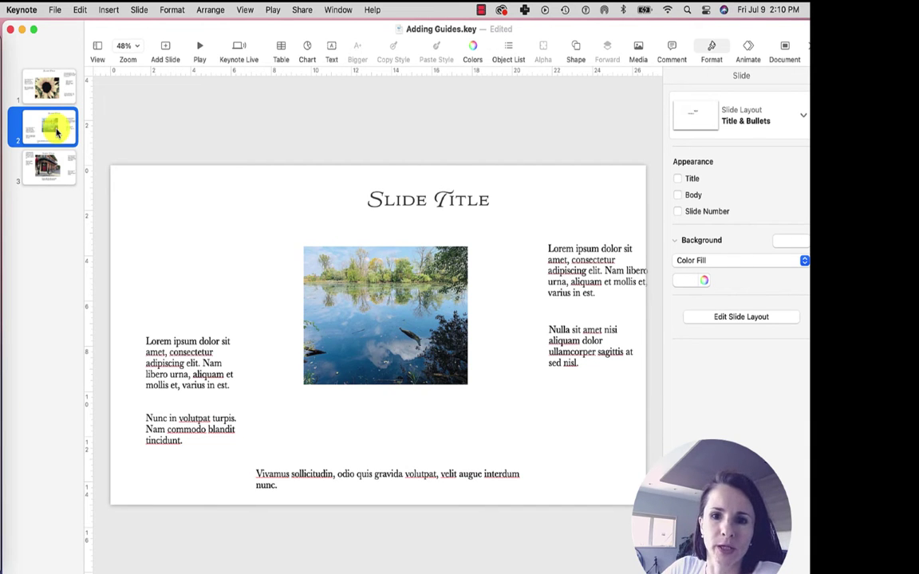
{"action": "left_click", "coordinate": [52, 90]}
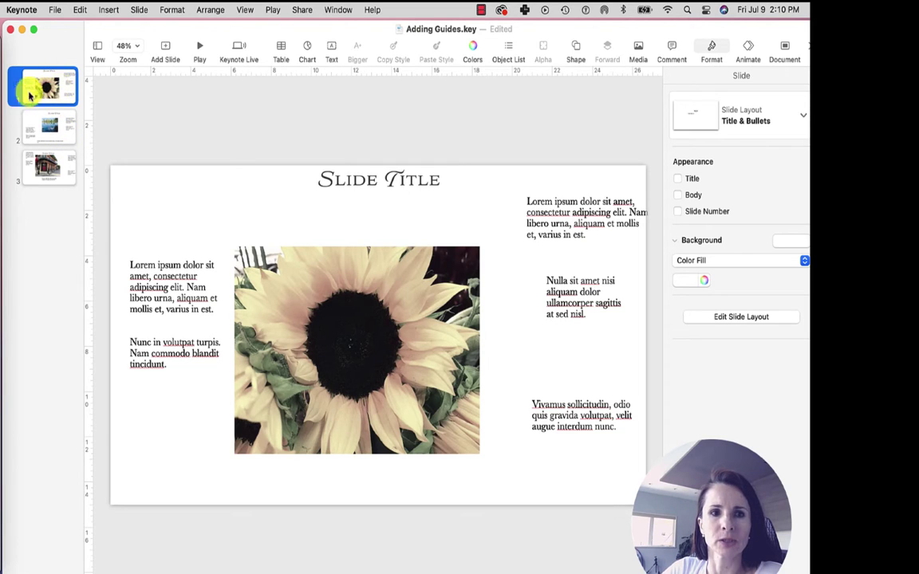
- Move the sunflower slide's title slightly left and lower
{"action": "left_click", "coordinate": [356, 190]}
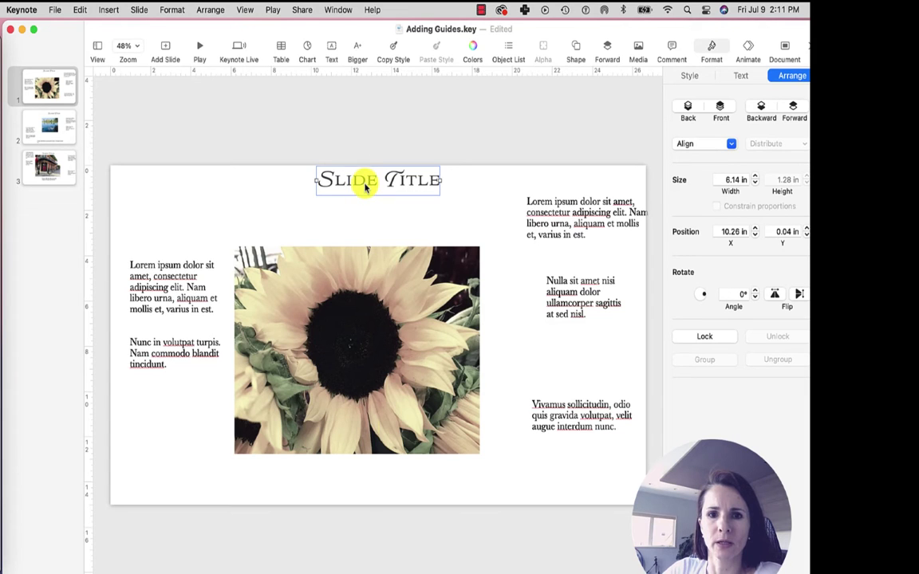
{"action": "left_click_drag", "start_coordinate": [365, 186], "coordinate": [344, 194]}
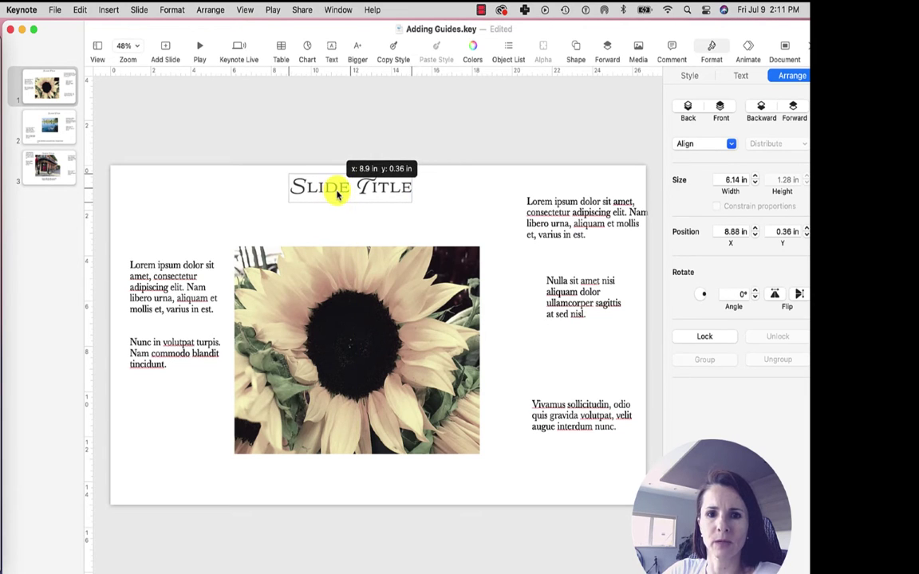
{"action": "left_click_drag", "start_coordinate": [343, 193], "coordinate": [344, 198]}
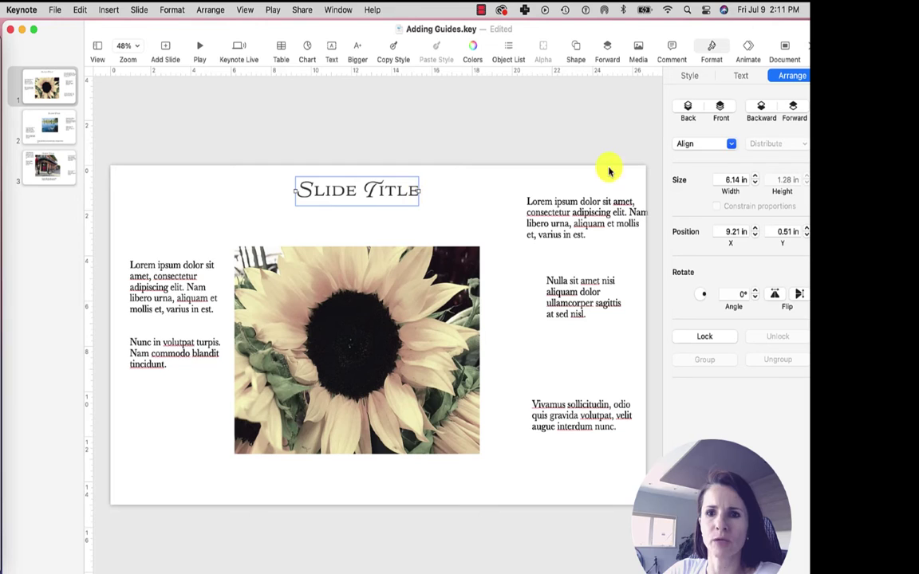
- Align the title to centre and middle, then drag it back up just below the top edge
{"action": "left_click", "coordinate": [731, 145]}
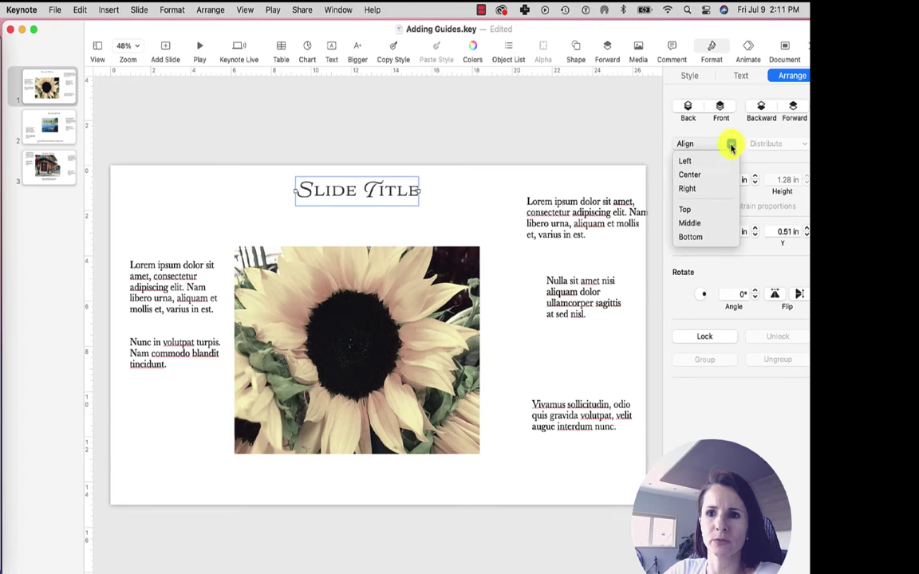
{"action": "left_click", "coordinate": [720, 176]}
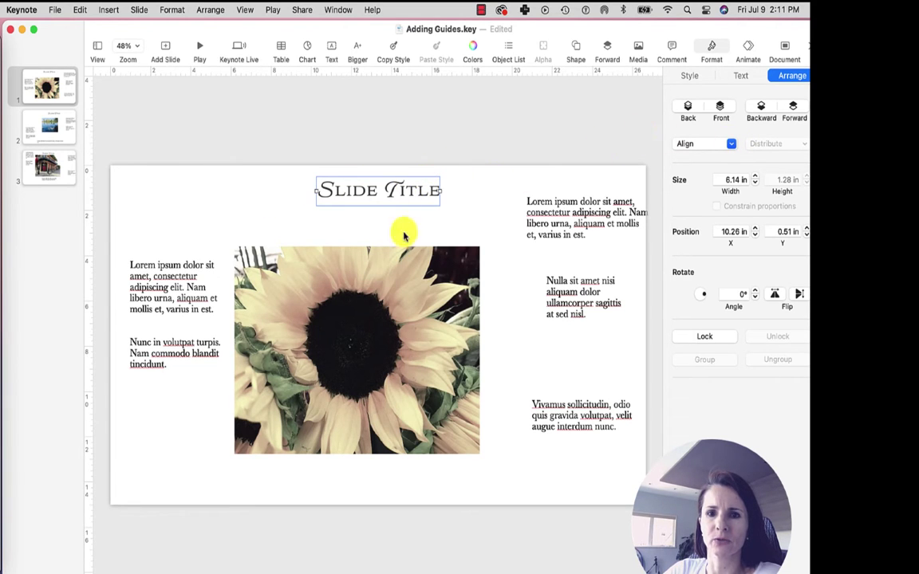
{"action": "left_click", "coordinate": [731, 145]}
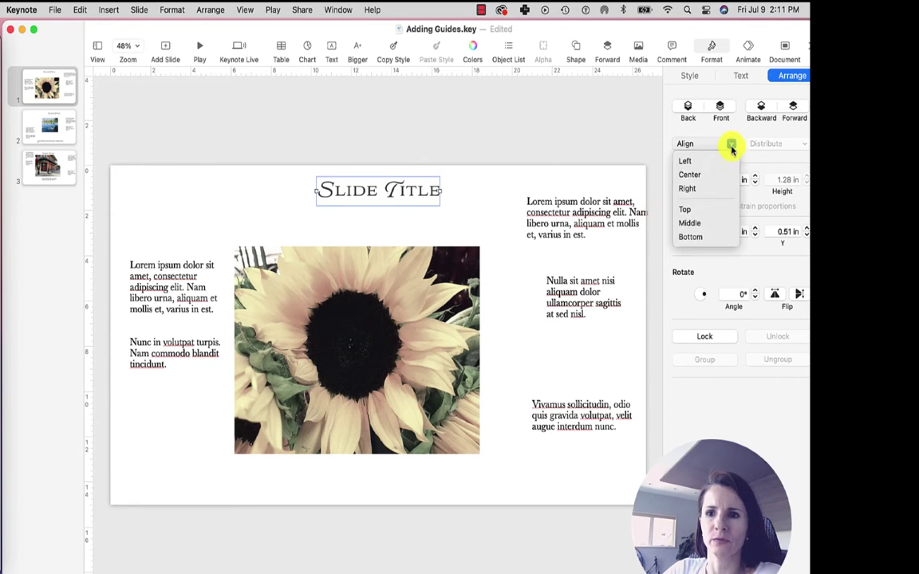
{"action": "left_click", "coordinate": [720, 226]}
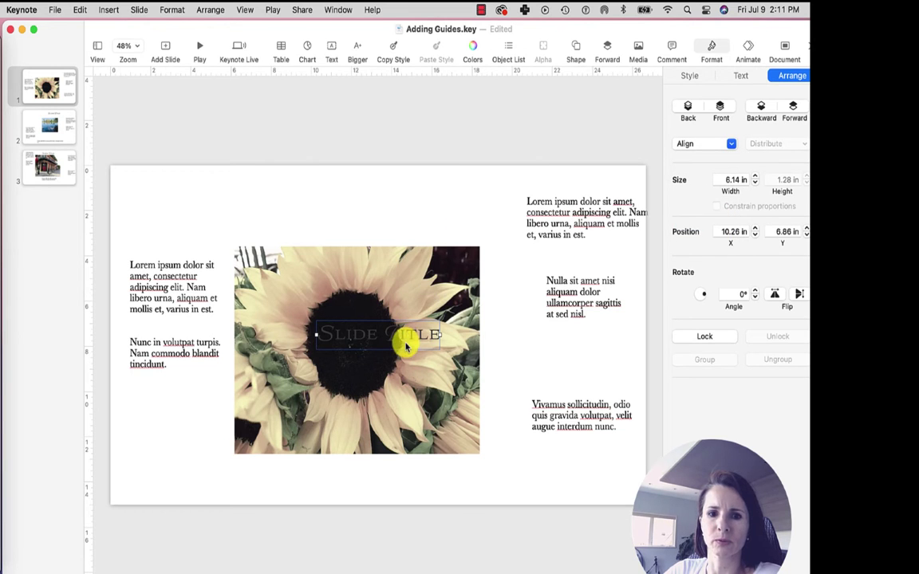
{"action": "left_click_drag", "start_coordinate": [406, 345], "coordinate": [402, 214]}
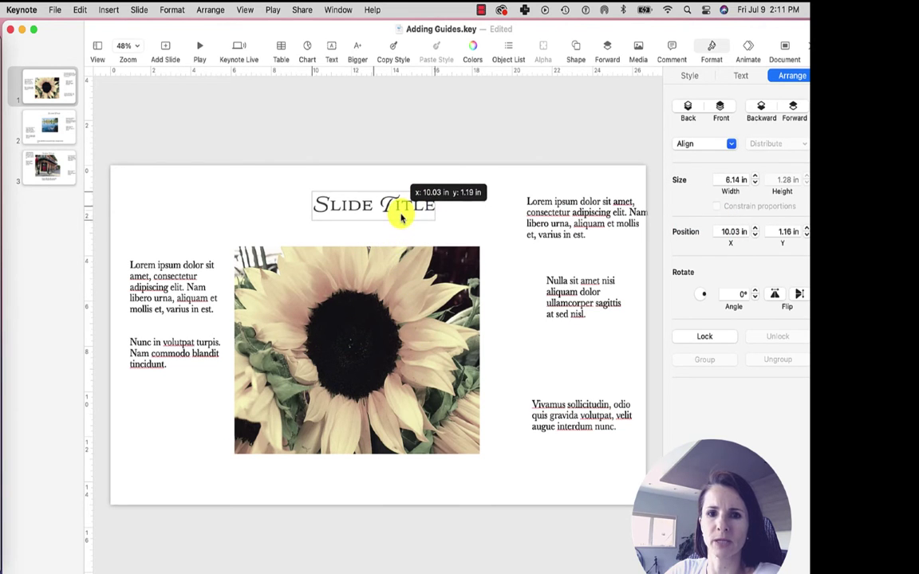
{"action": "left_click_drag", "start_coordinate": [401, 214], "coordinate": [399, 204]}
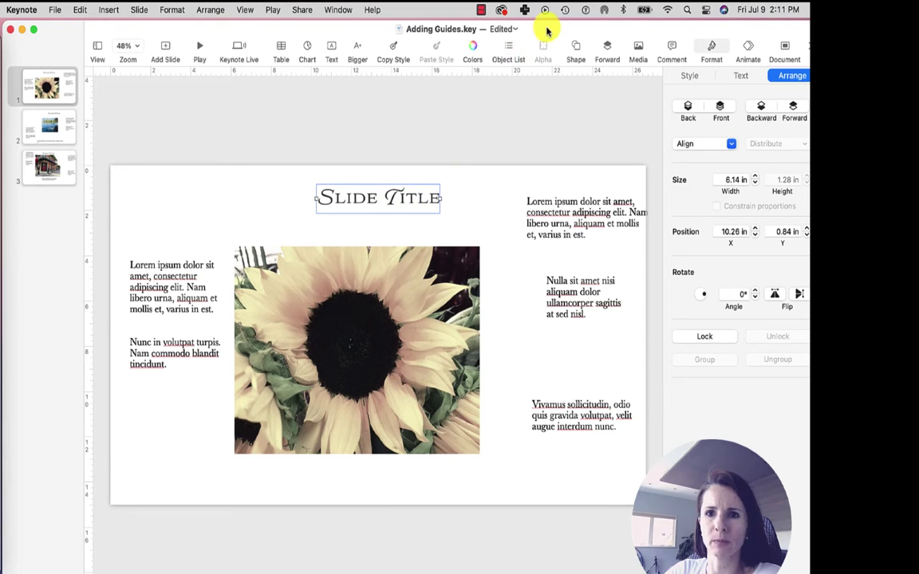
- Nudge the sunflower title with the Position steppers, leaving its vertical position at 0.84 in
{"action": "left_click", "coordinate": [712, 52]}
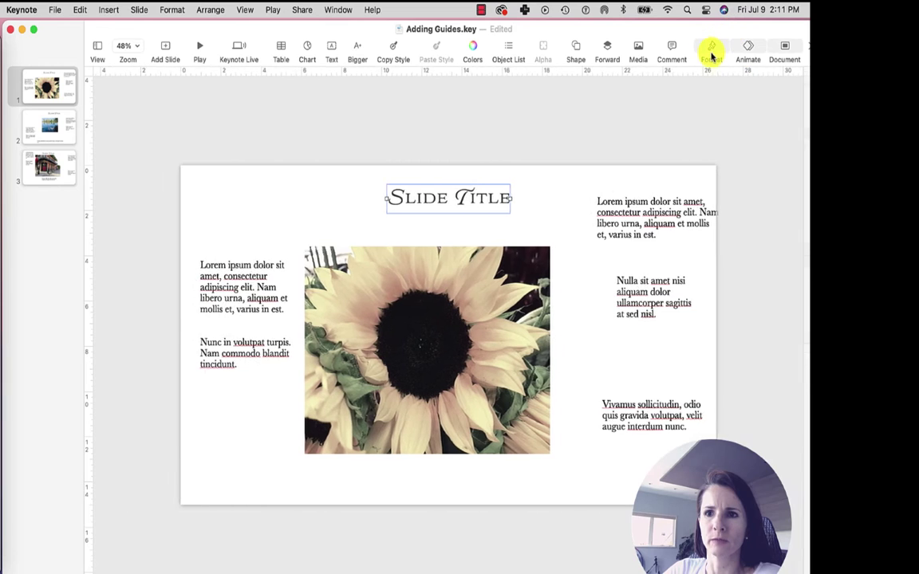
{"action": "left_click", "coordinate": [711, 53]}
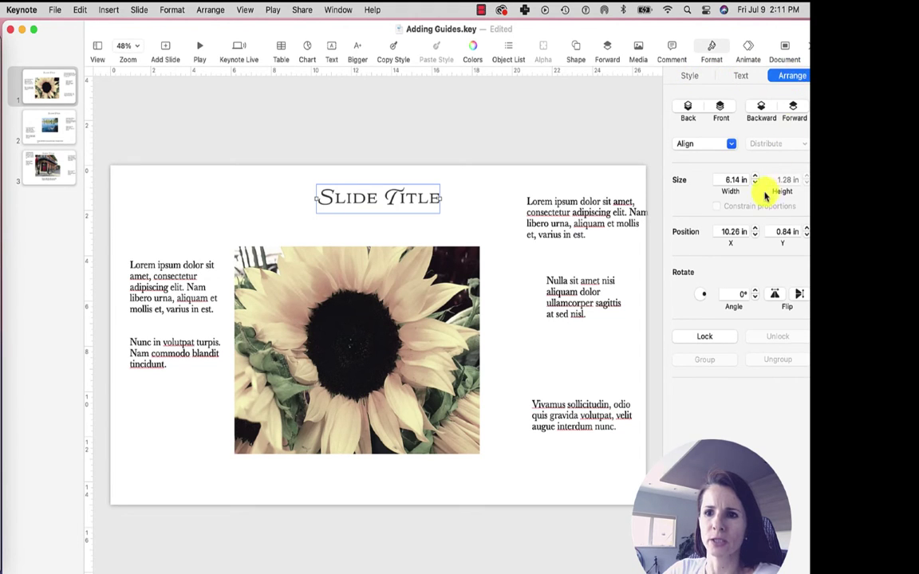
{"action": "left_click", "coordinate": [734, 232]}
{"action": "left_click", "coordinate": [754, 236]}
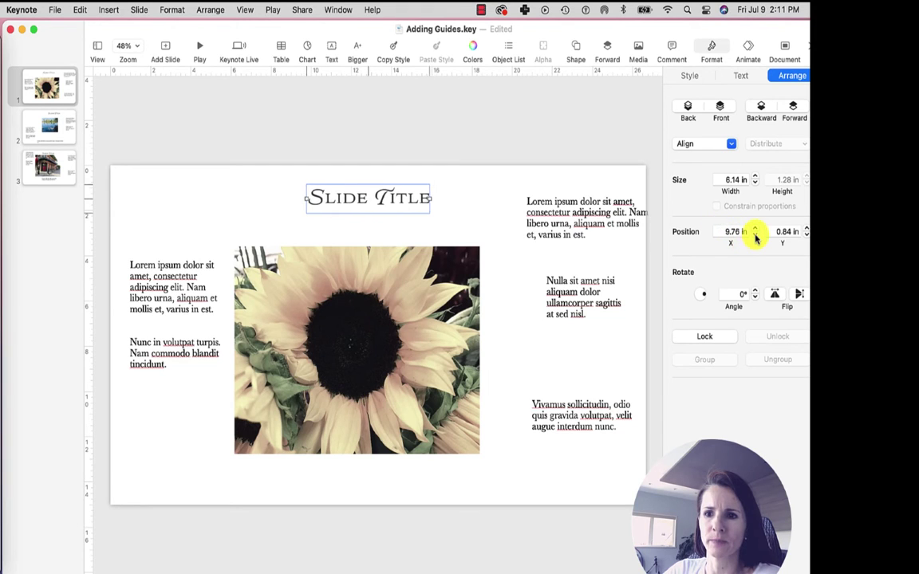
{"action": "left_click", "coordinate": [755, 236]}
{"action": "left_click", "coordinate": [754, 236]}
{"action": "left_click", "coordinate": [754, 236]}
{"action": "left_click", "coordinate": [755, 236]}
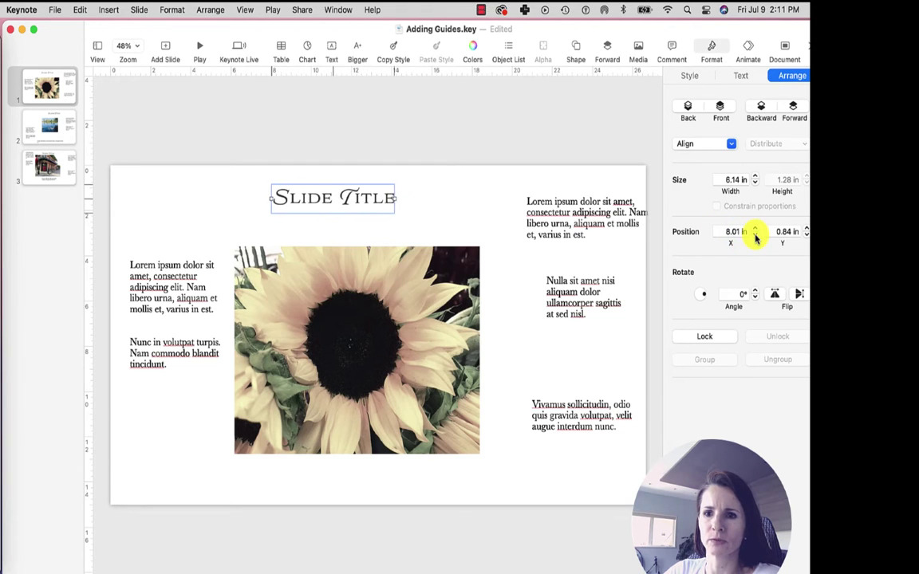
{"action": "left_click", "coordinate": [755, 229]}
{"action": "left_click", "coordinate": [756, 228]}
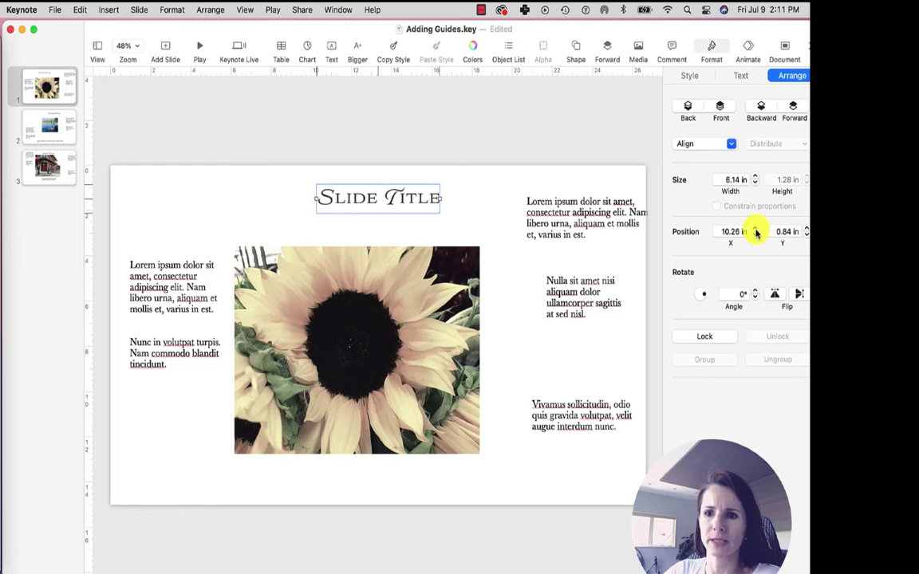
{"action": "left_click", "coordinate": [806, 236]}
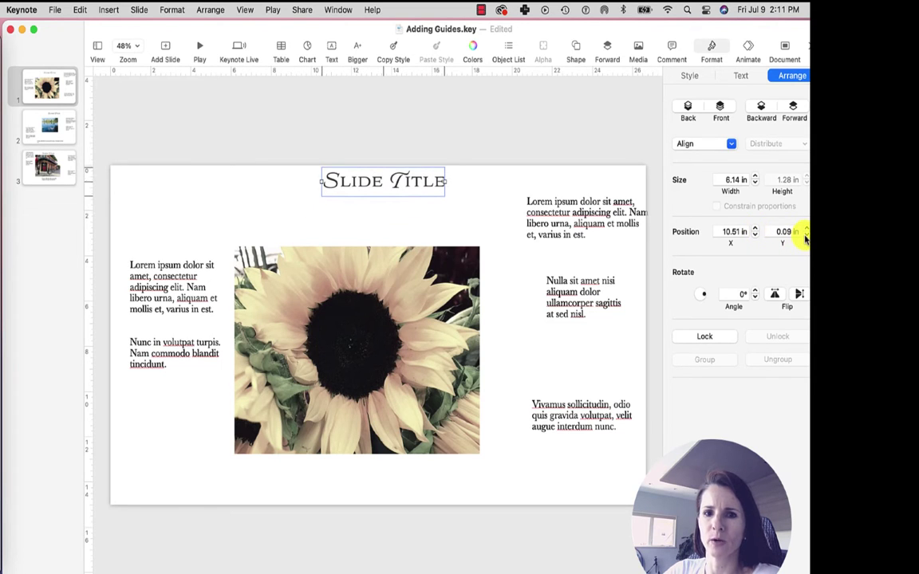
{"action": "left_click", "coordinate": [806, 228]}
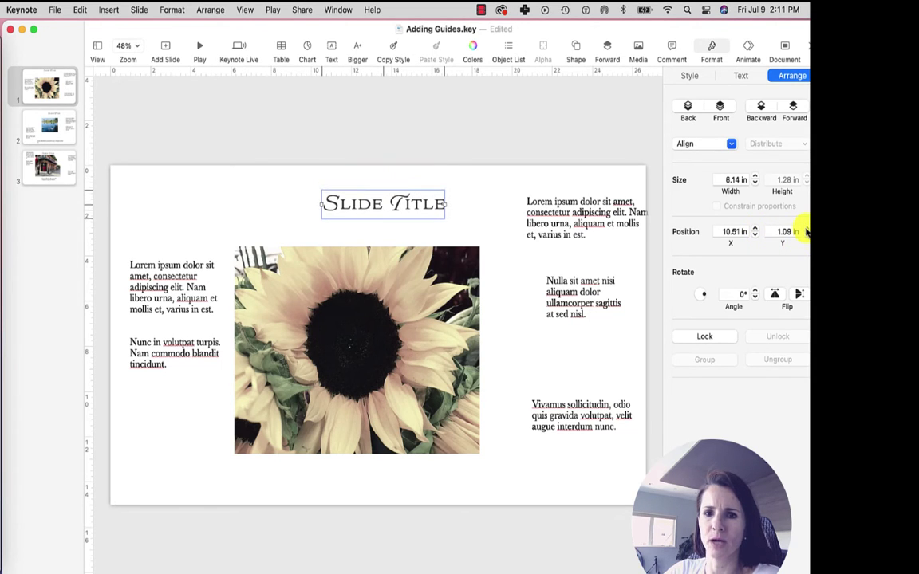
{"action": "left_click", "coordinate": [806, 236]}
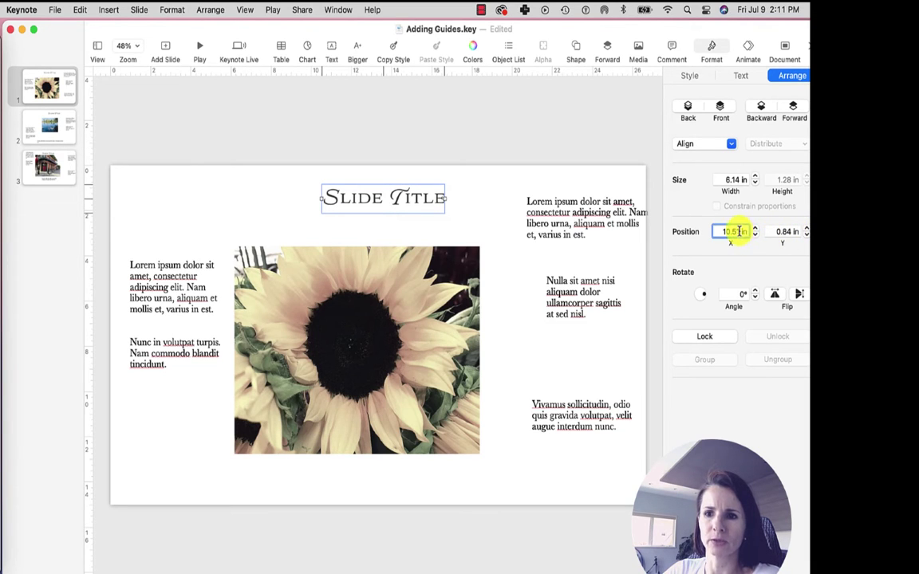
- Copy the title's X value 10.51 in and apply it to the lake slide's title
{"action": "triple_click", "coordinate": [732, 232]}
{"action": "key", "text": "super+c"}
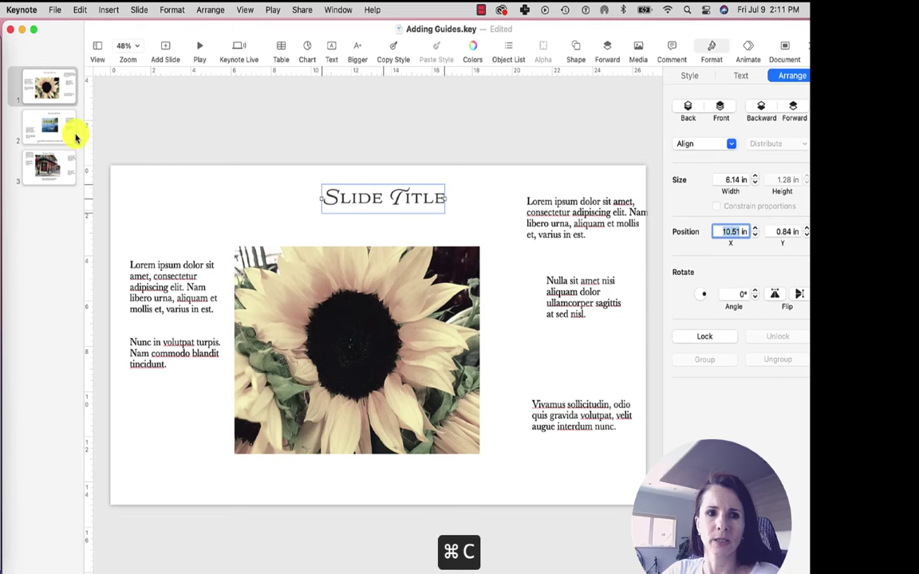
{"action": "left_click", "coordinate": [62, 127]}
{"action": "left_click", "coordinate": [408, 199]}
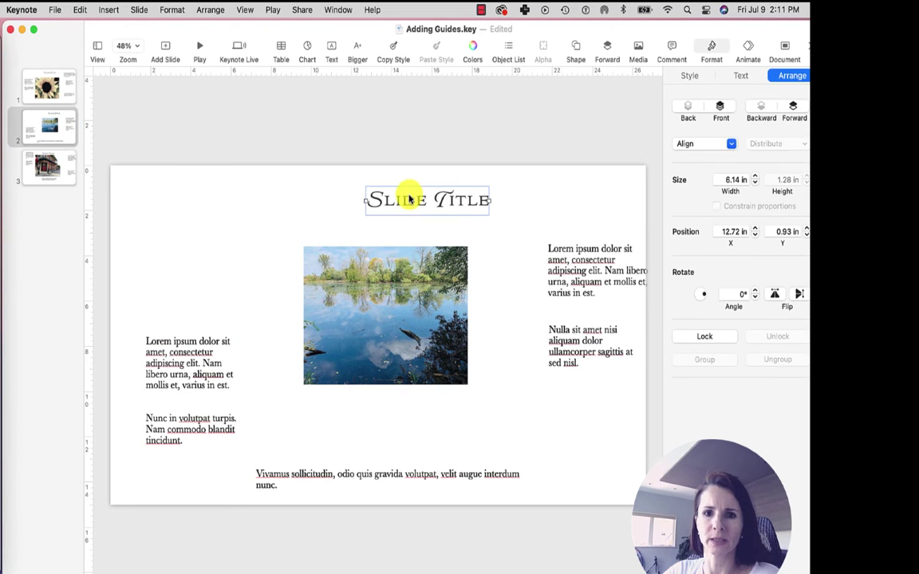
{"action": "triple_click", "coordinate": [730, 231]}
{"action": "key", "text": "super+v"}
{"action": "key", "text": "Return"}
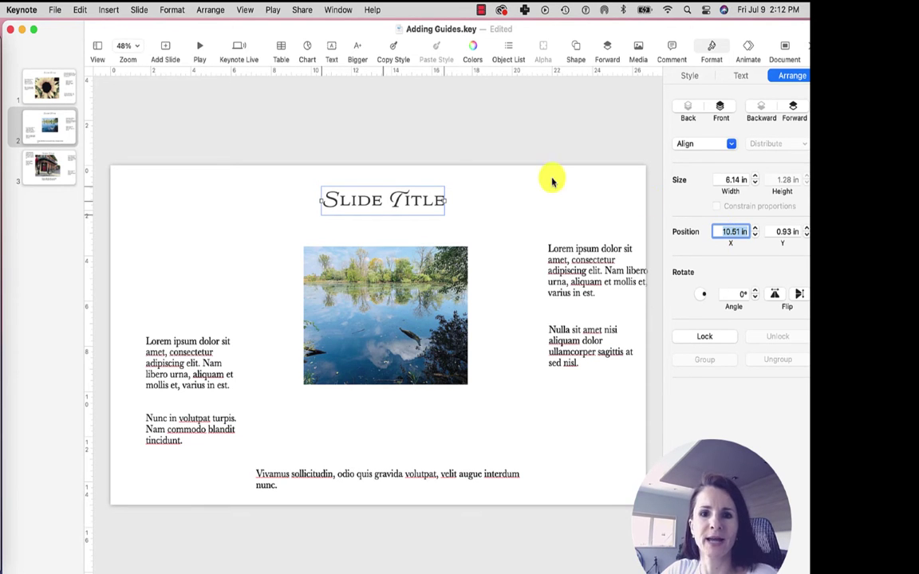
- On the sunflower slide, use the View menu to hide the rulers, then show them again
{"action": "left_click", "coordinate": [66, 89]}
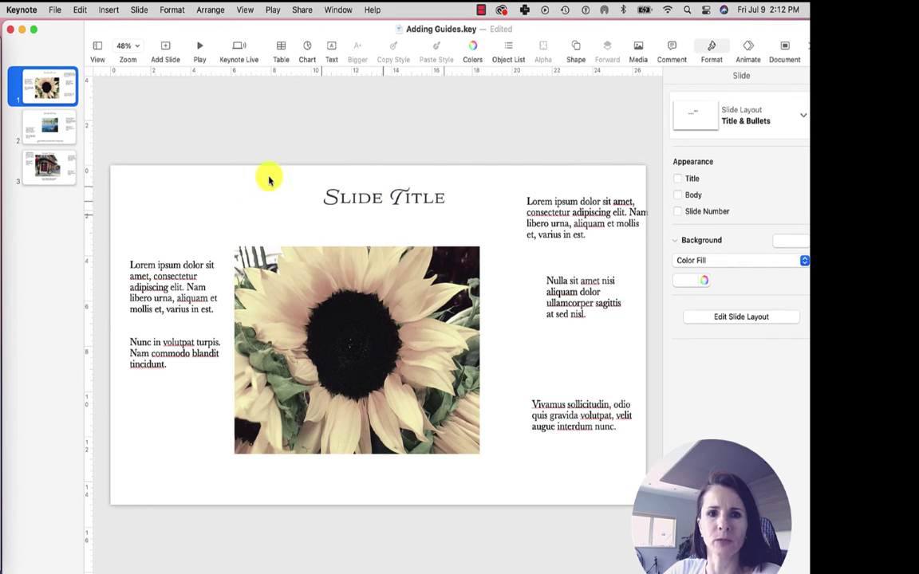
{"action": "left_click", "coordinate": [244, 10]}
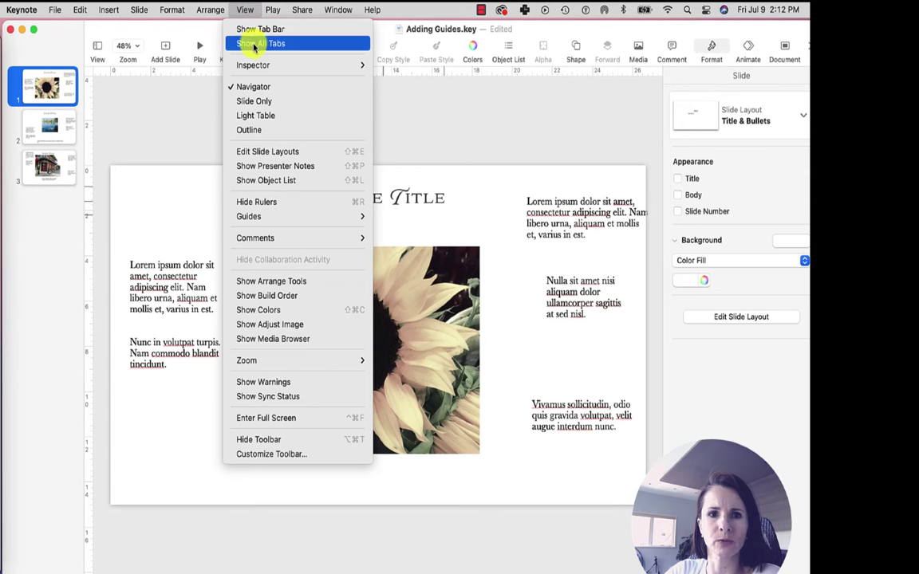
{"action": "left_click", "coordinate": [272, 204]}
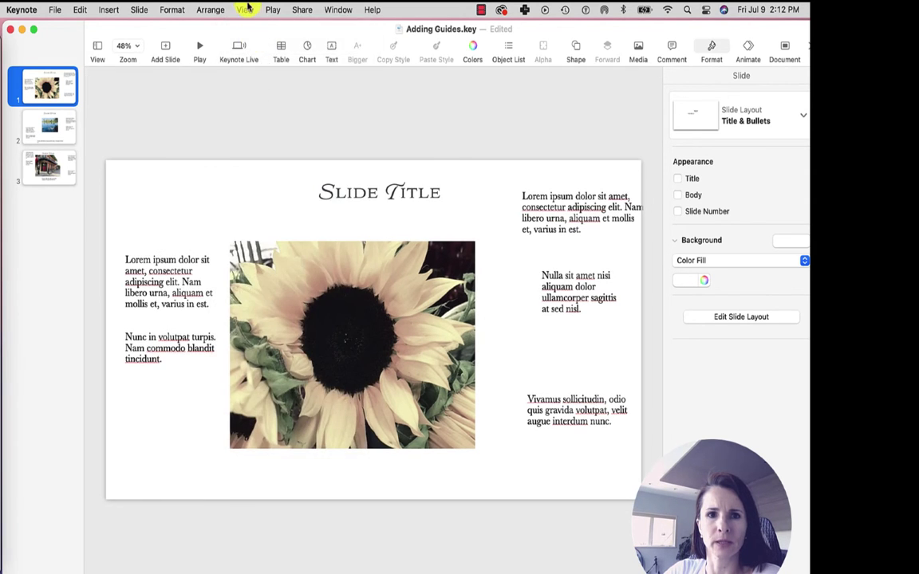
{"action": "left_click", "coordinate": [246, 10]}
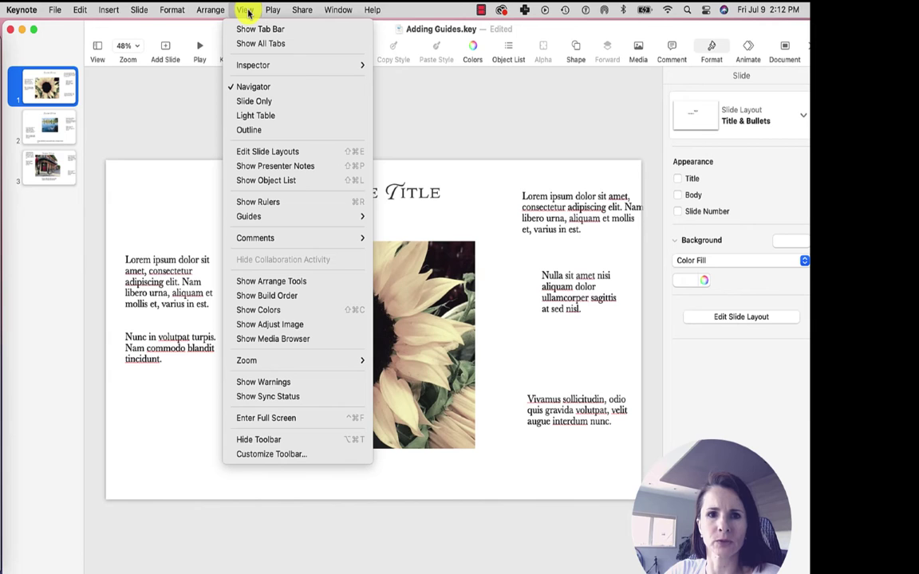
{"action": "left_click", "coordinate": [265, 202]}
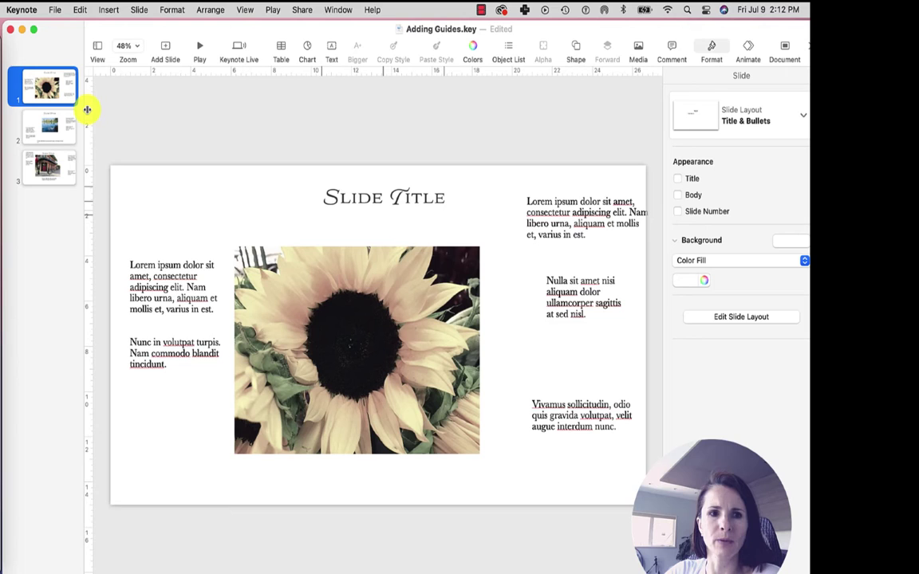
- Drag out vertical guides at the photo's left and right edges and a horizontal guide above it
{"action": "mouse_move", "coordinate": [87, 108]}
{"action": "left_mouse_down"}
{"action": "mouse_move", "coordinate": [236, 117]}
{"action": "mouse_move", "coordinate": [230, 110]}
{"action": "left_mouse_up"}
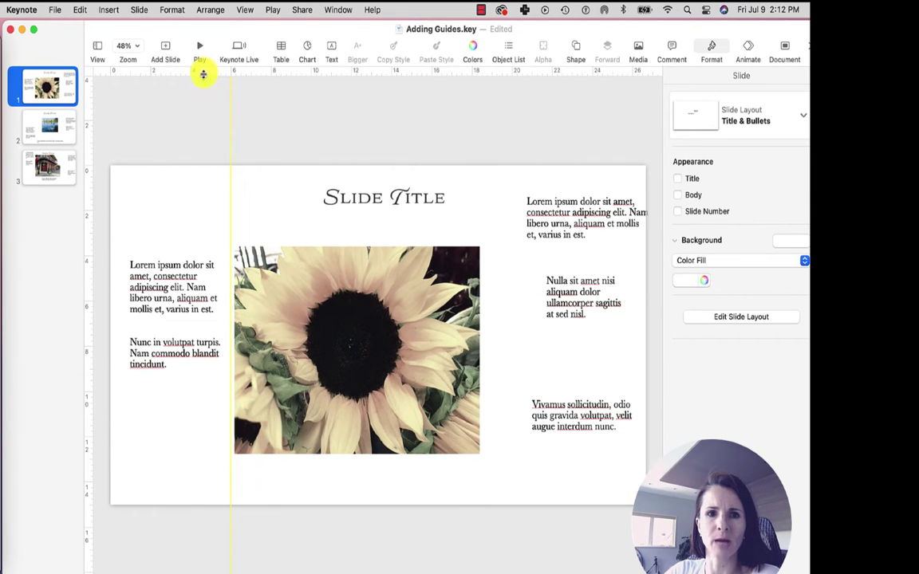
{"action": "left_click_drag", "start_coordinate": [203, 74], "coordinate": [204, 241]}
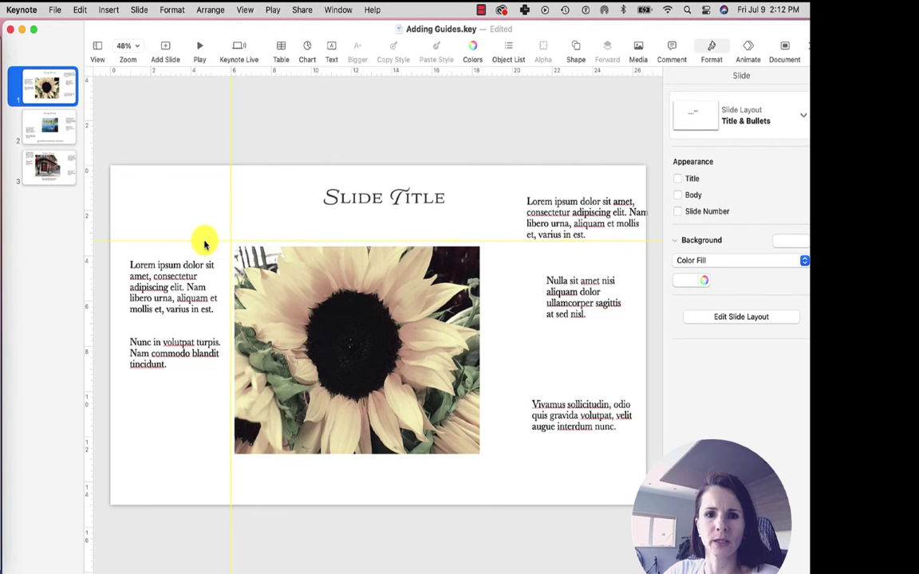
{"action": "mouse_move", "coordinate": [89, 120]}
{"action": "left_mouse_down"}
{"action": "mouse_move", "coordinate": [467, 174]}
{"action": "mouse_move", "coordinate": [506, 164]}
{"action": "mouse_move", "coordinate": [499, 165]}
{"action": "left_mouse_up"}
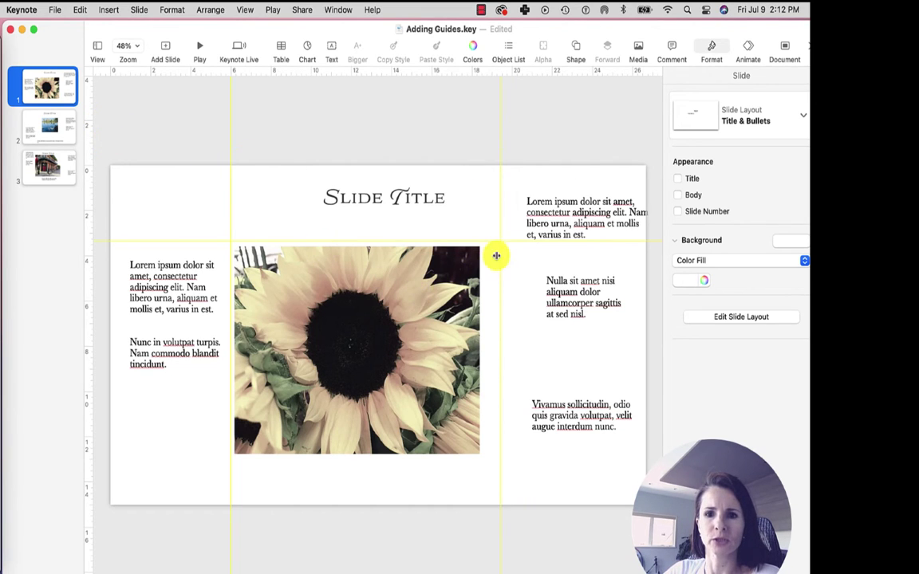
- In Preferences > Rulers, set the Alignment Guides colour to green and close Preferences
{"action": "left_click", "coordinate": [16, 9]}
{"action": "left_click", "coordinate": [24, 50]}
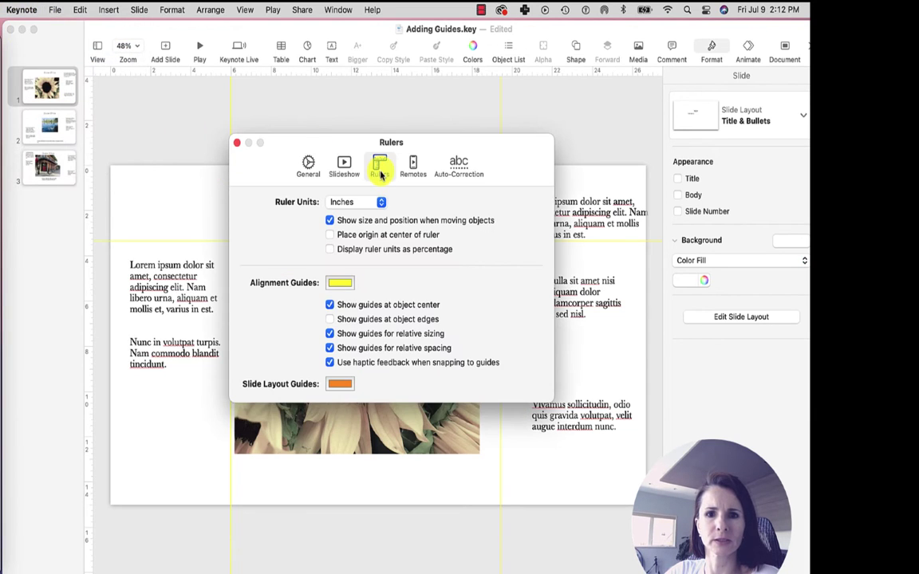
{"action": "left_click", "coordinate": [379, 169]}
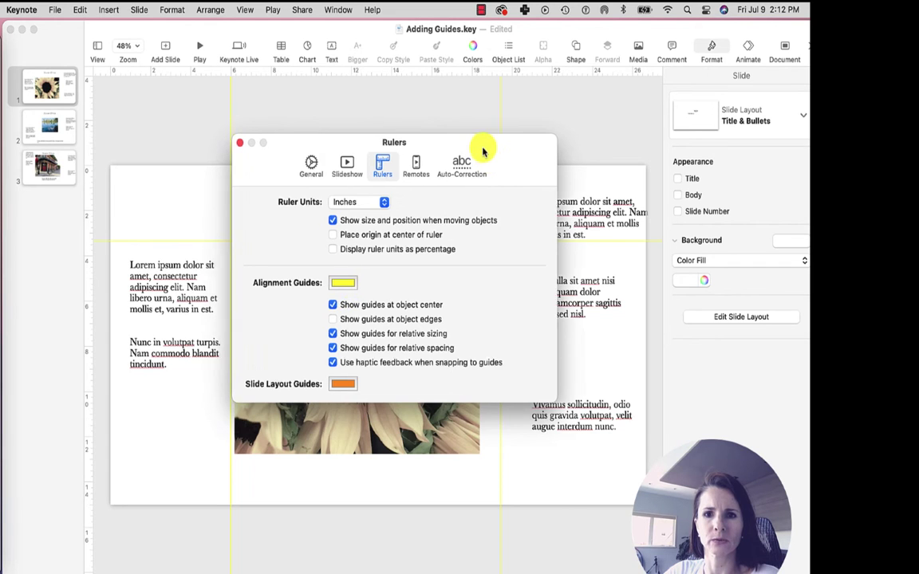
{"action": "left_click_drag", "start_coordinate": [481, 146], "coordinate": [606, 119]}
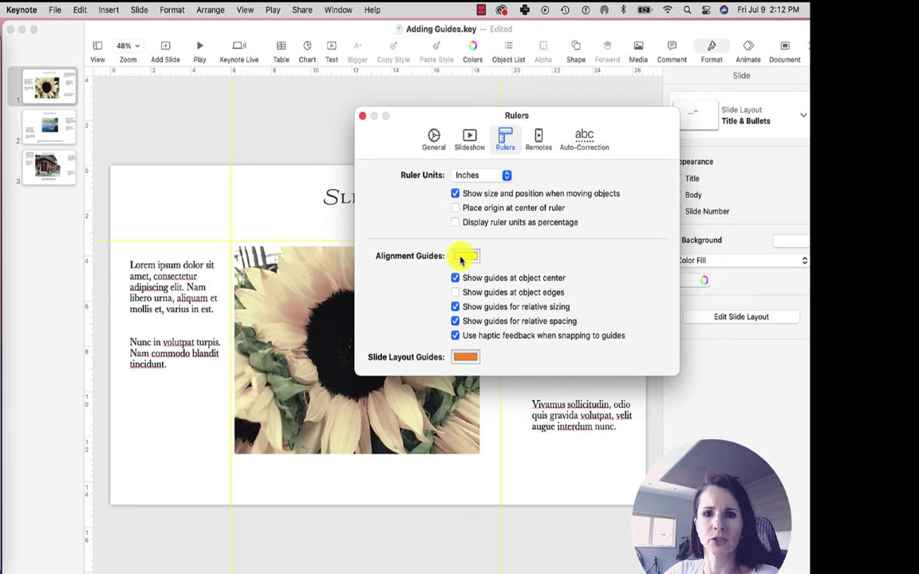
{"action": "left_click", "coordinate": [462, 256]}
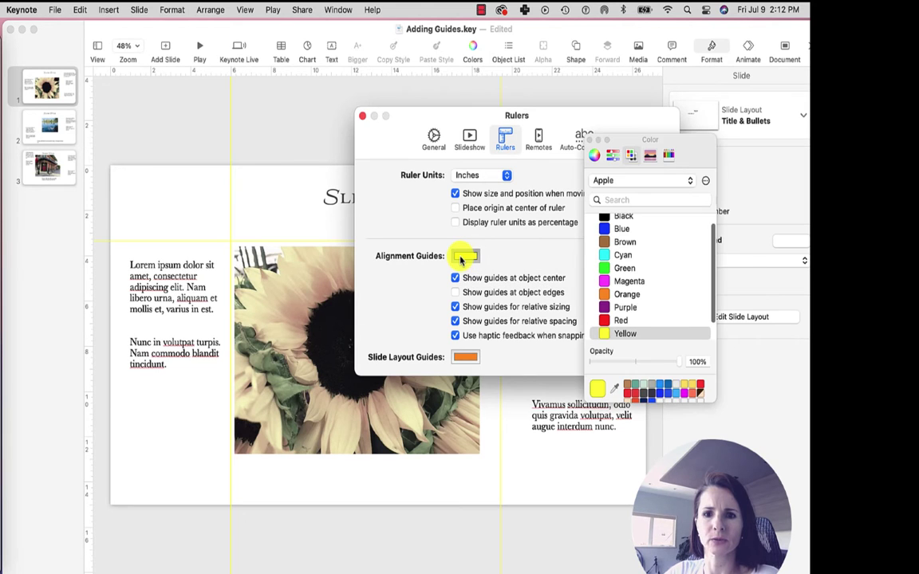
{"action": "left_click", "coordinate": [606, 269]}
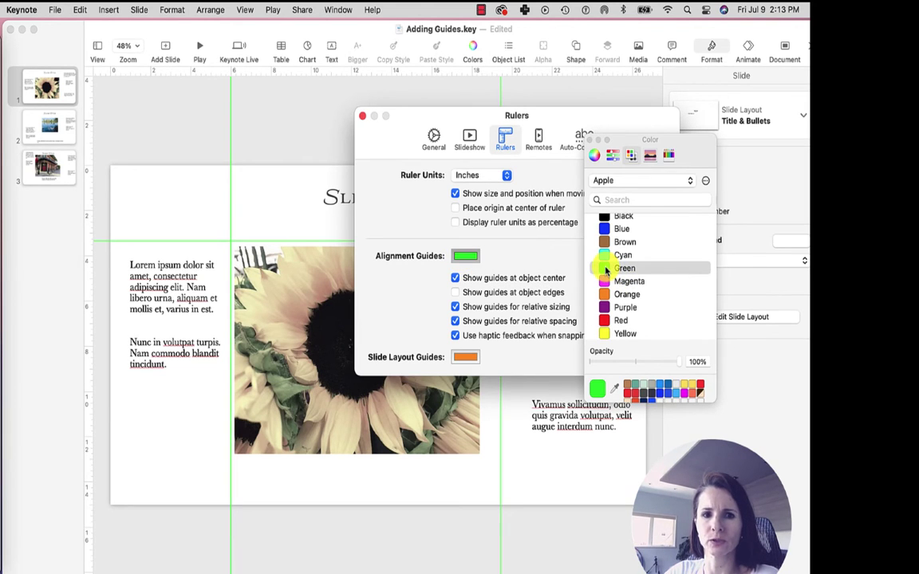
{"action": "left_click", "coordinate": [590, 140]}
{"action": "left_click", "coordinate": [361, 118]}
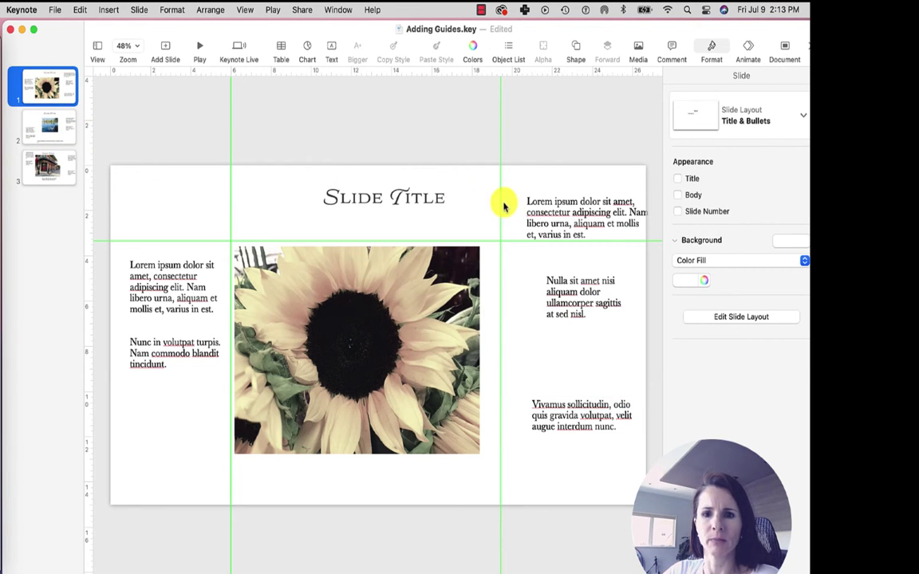
{"action": "left_click", "coordinate": [198, 201]}
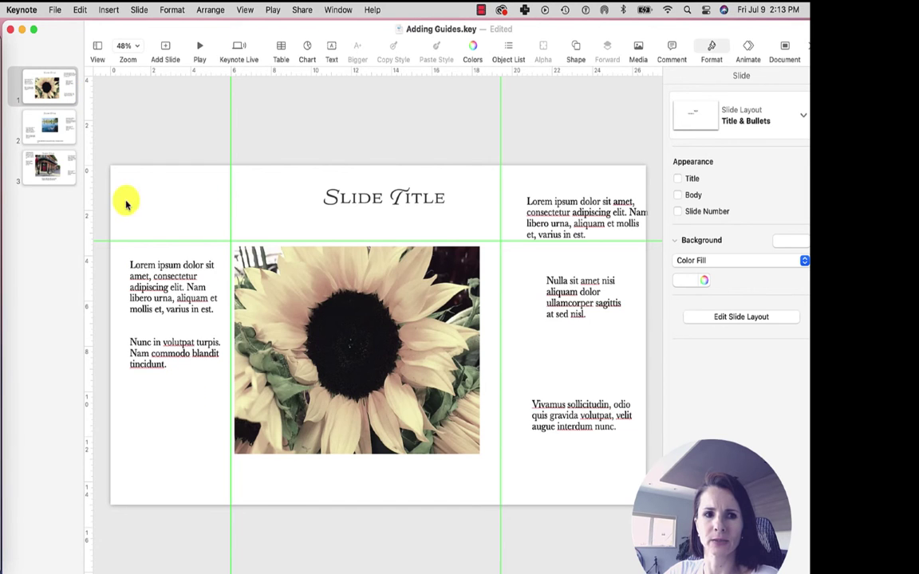
{"action": "left_click", "coordinate": [57, 129]}
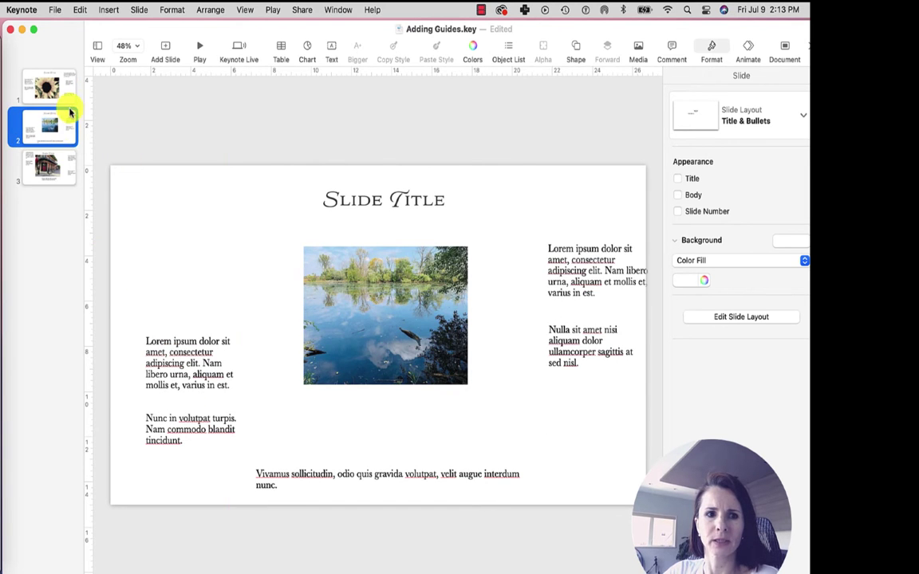
{"action": "left_click", "coordinate": [48, 78]}
{"action": "left_click", "coordinate": [202, 221]}
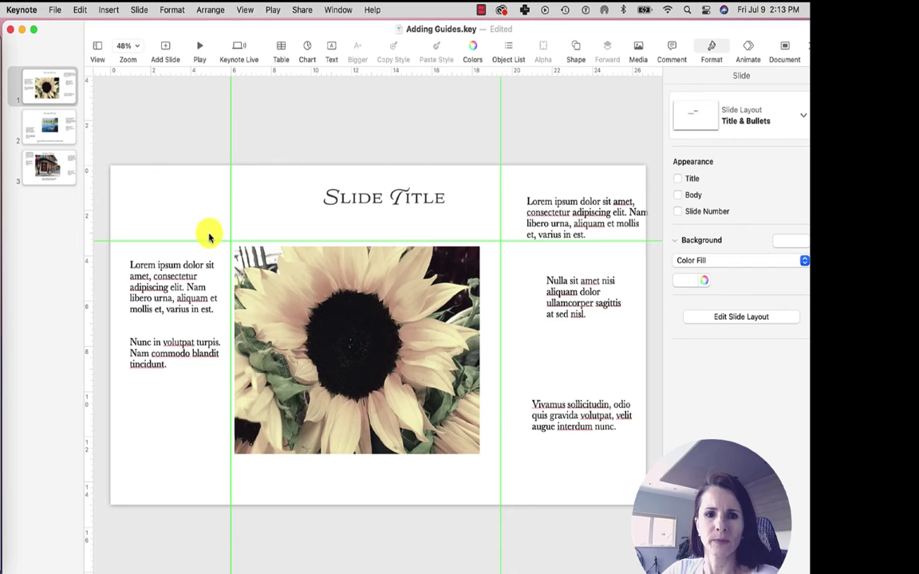
{"action": "key", "text": "super+a"}
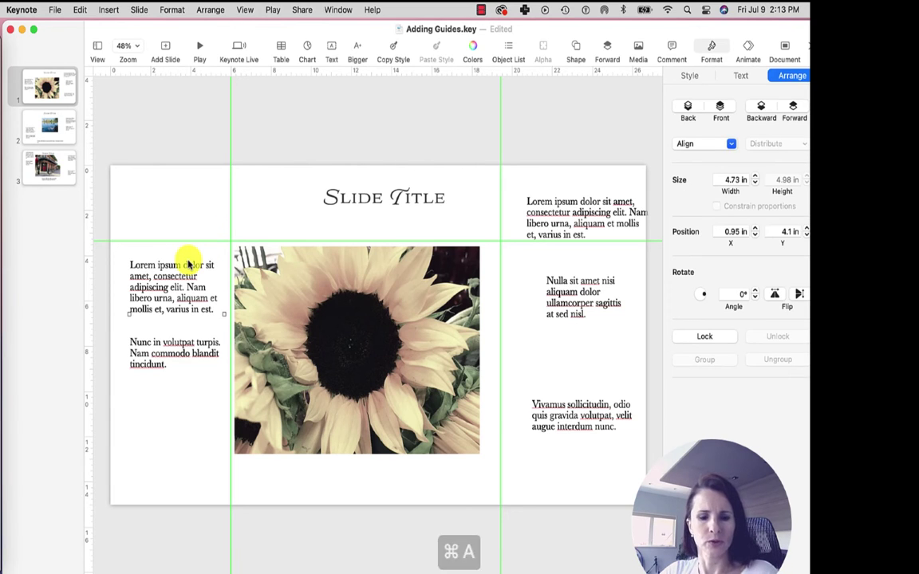
{"action": "left_click", "coordinate": [202, 221]}
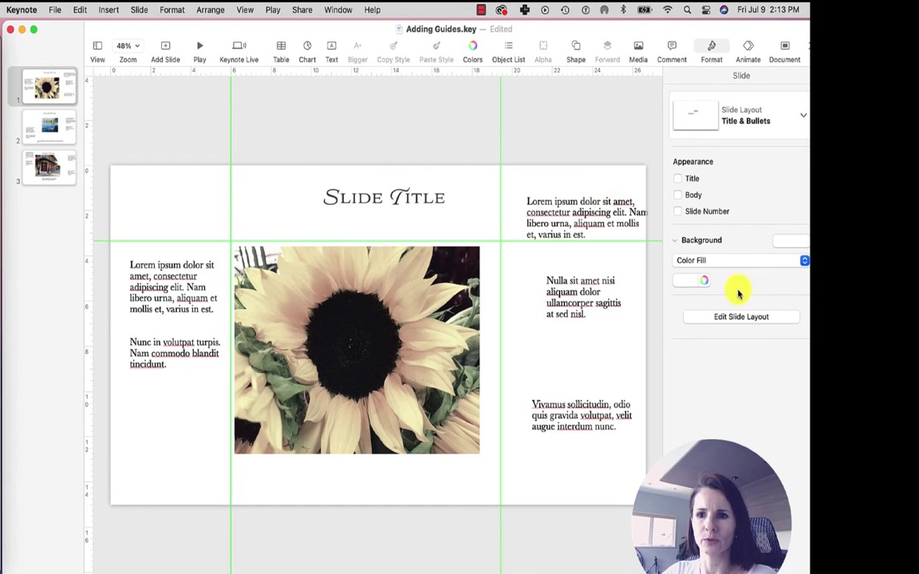
{"action": "left_click", "coordinate": [711, 48]}
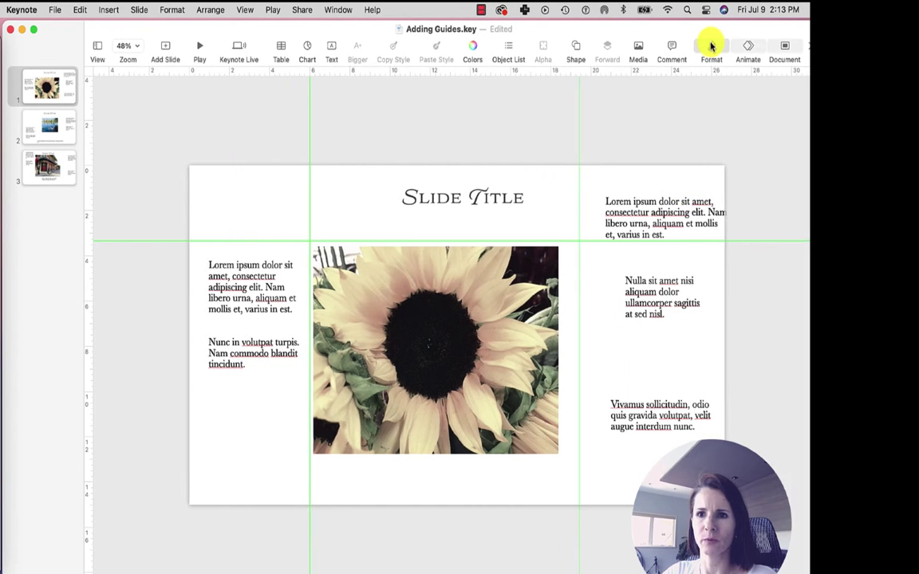
{"action": "left_click", "coordinate": [711, 48]}
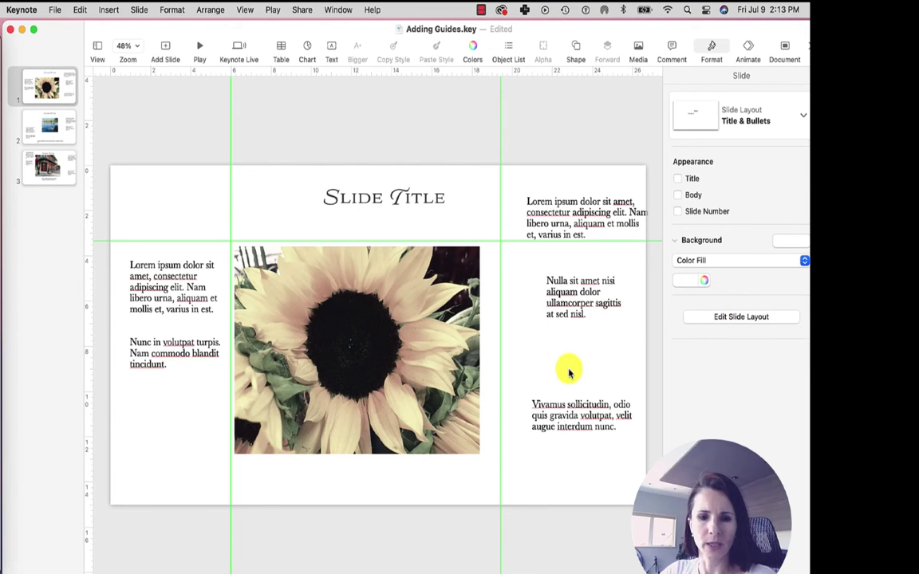
- Shift all objects slightly left, then reposition the sunflower photo and enlarge it to the right guide
{"action": "key", "text": "ctrl+a"}
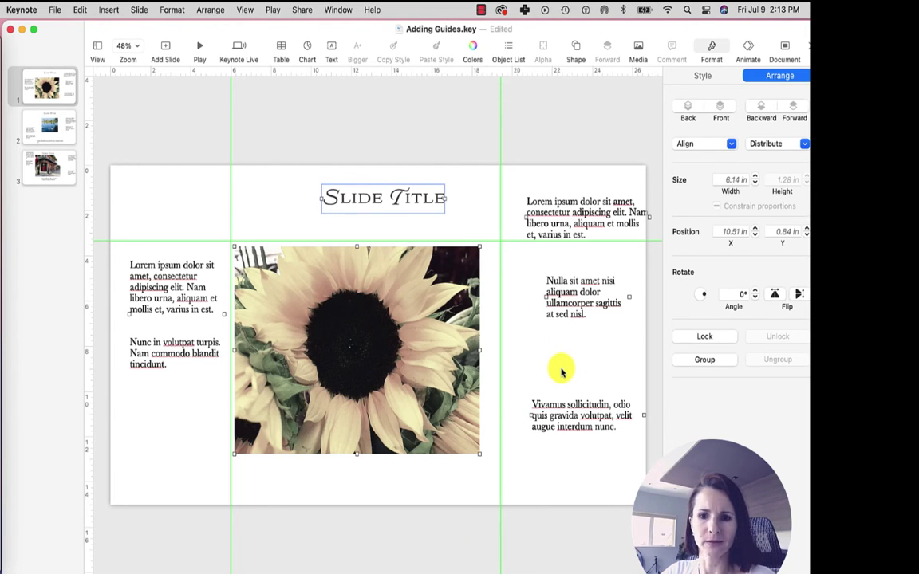
{"action": "left_click_drag", "start_coordinate": [554, 410], "coordinate": [543, 412]}
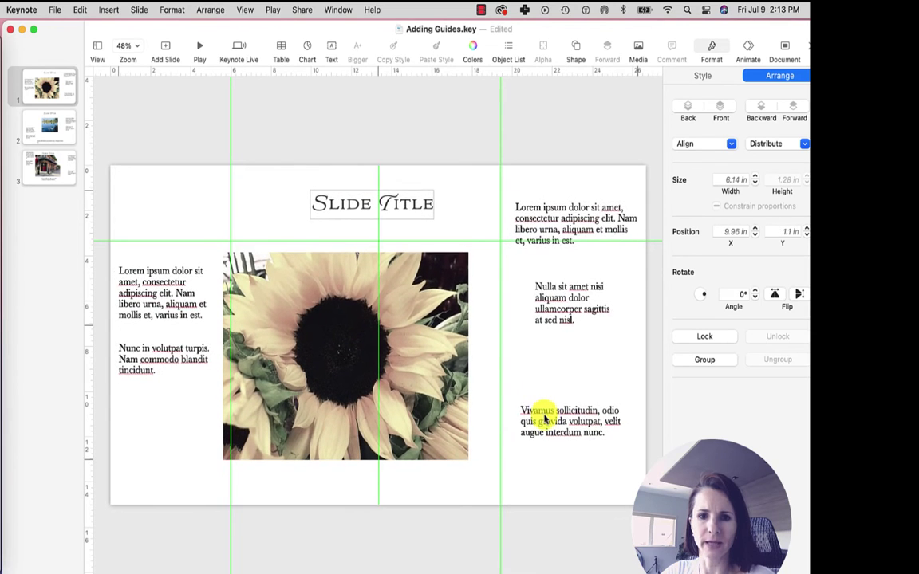
{"action": "left_click", "coordinate": [558, 448]}
{"action": "left_click_drag", "start_coordinate": [399, 389], "coordinate": [412, 388]}
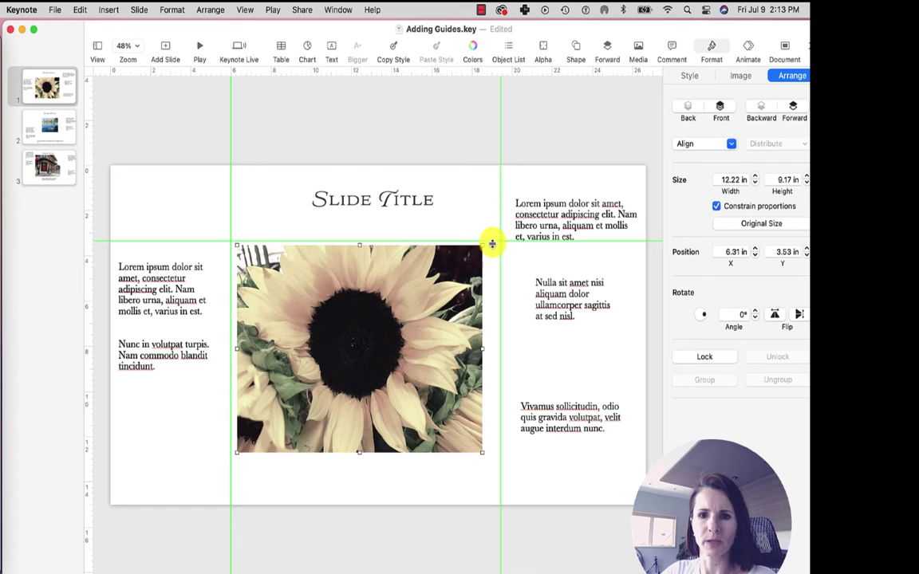
{"action": "left_click_drag", "start_coordinate": [469, 256], "coordinate": [473, 242]}
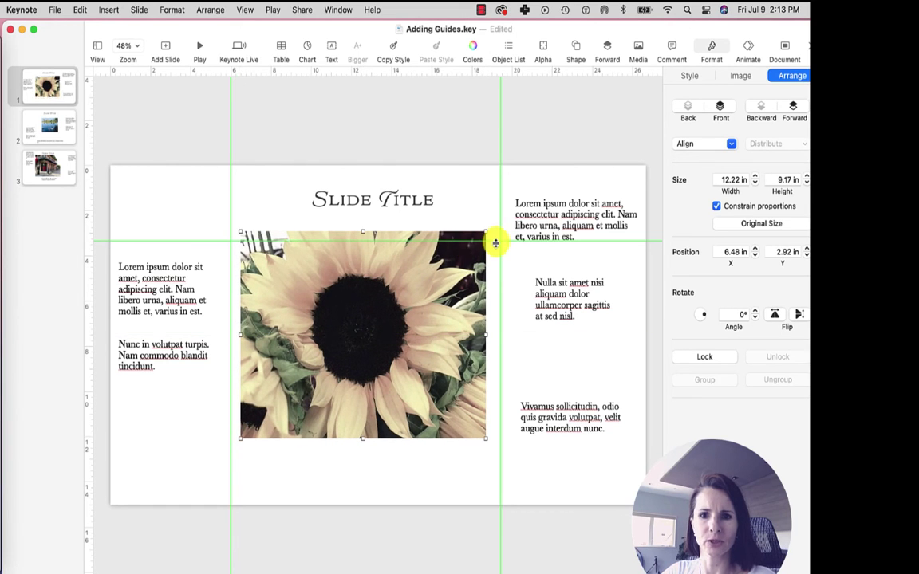
{"action": "left_click", "coordinate": [488, 238]}
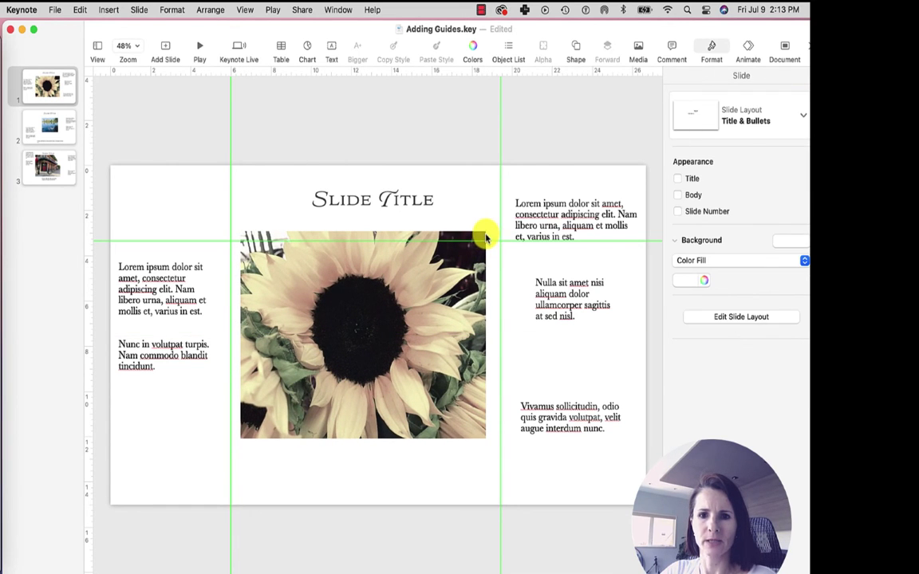
{"action": "left_click", "coordinate": [486, 238]}
{"action": "left_click_drag", "start_coordinate": [485, 234], "coordinate": [534, 227]}
- Snap the Nulla, Vivamus and left text boxes to the guides and nudge the title down
{"action": "left_click_drag", "start_coordinate": [550, 295], "coordinate": [524, 273]}
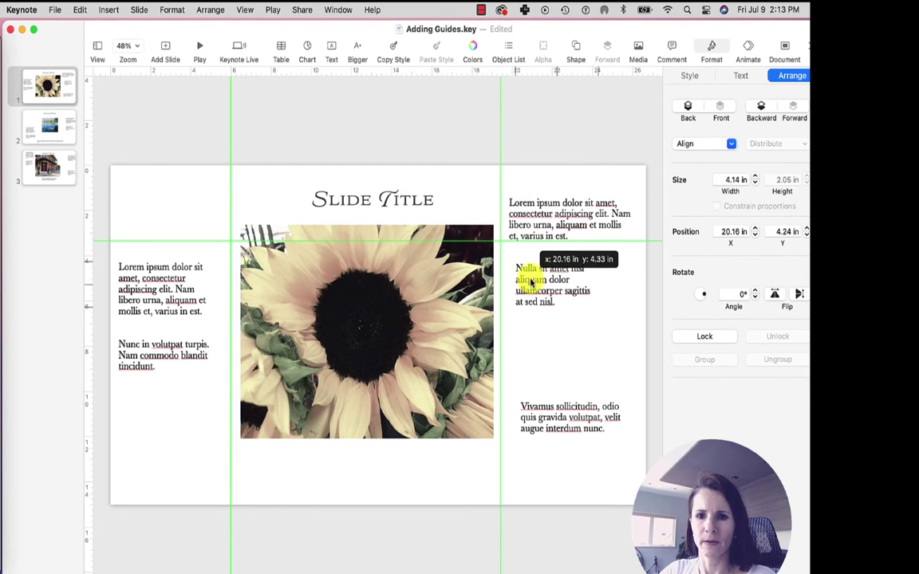
{"action": "left_click_drag", "start_coordinate": [550, 410], "coordinate": [537, 410]}
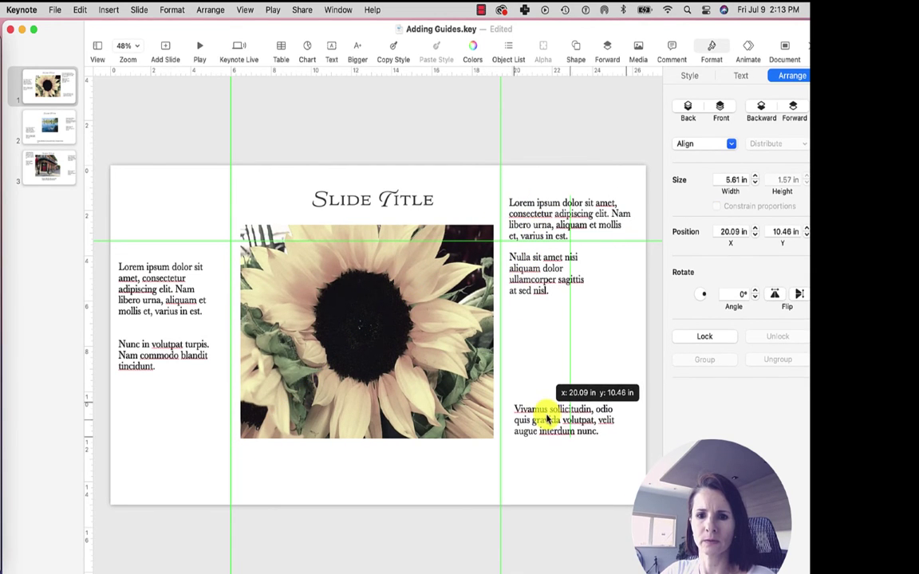
{"action": "left_click_drag", "start_coordinate": [171, 357], "coordinate": [184, 347]}
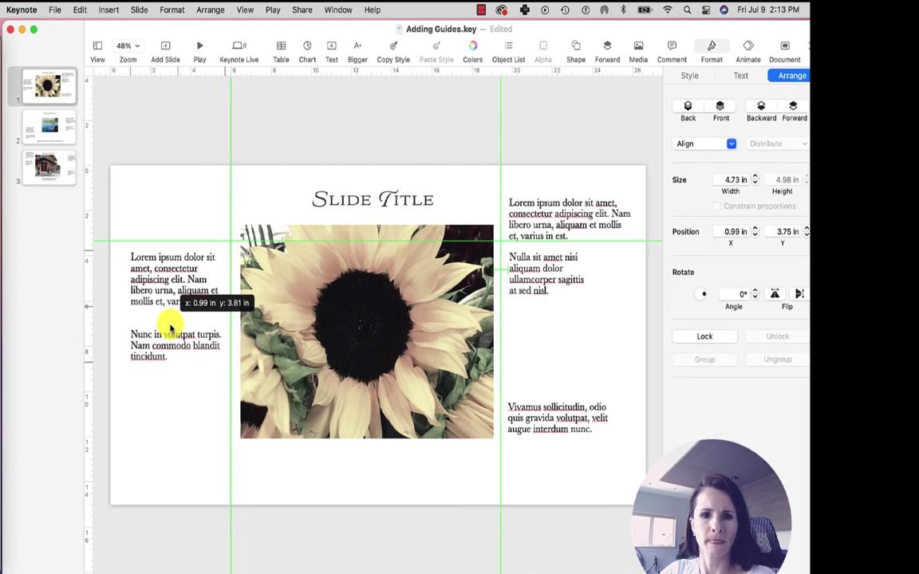
{"action": "left_click", "coordinate": [357, 201]}
{"action": "left_click_drag", "start_coordinate": [357, 201], "coordinate": [356, 205]}
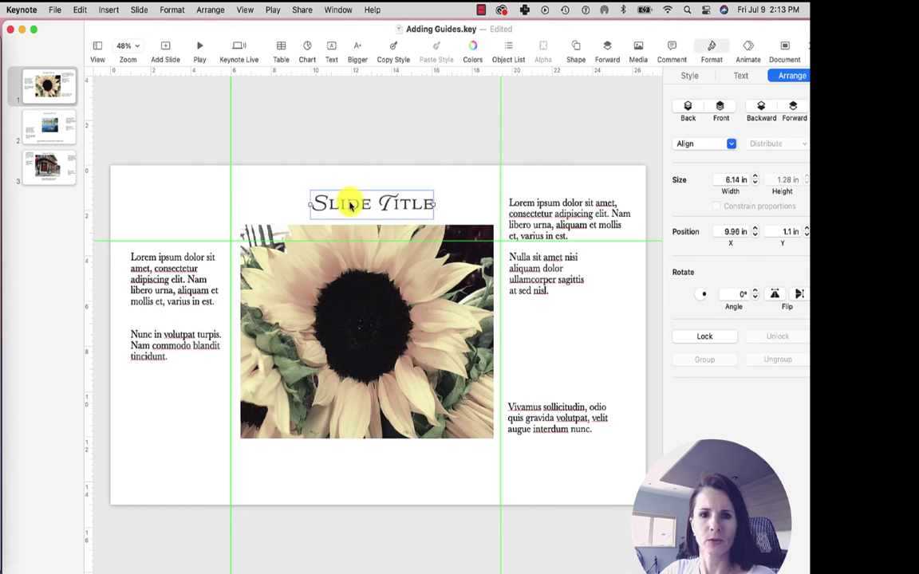
- Select and copy every object on the sunflower slide
{"action": "left_click", "coordinate": [200, 196]}
{"action": "key", "text": "super+a"}
{"action": "key", "text": "super+c"}
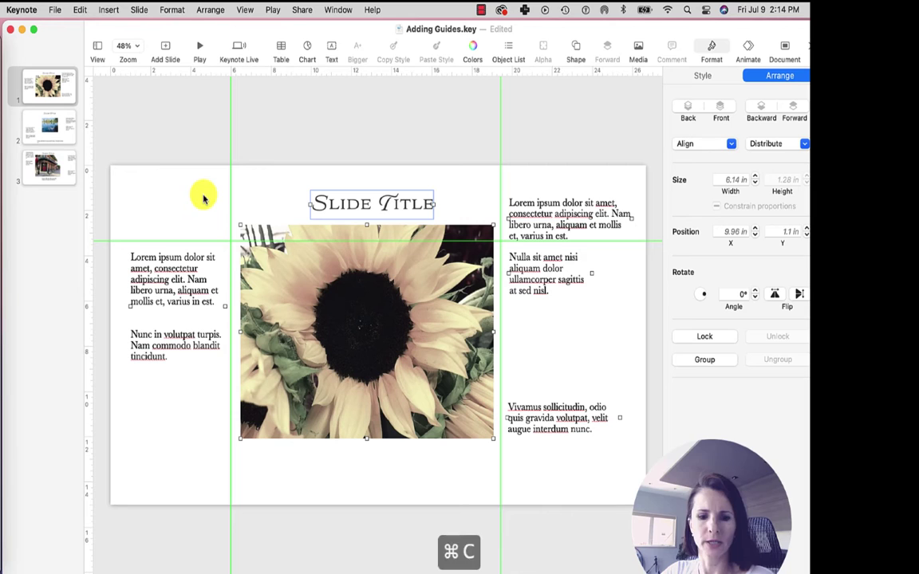
- Toggle the Format inspector, check its Style and Arrange tabs, then enter Edit Slide Layout
{"action": "left_click", "coordinate": [709, 48]}
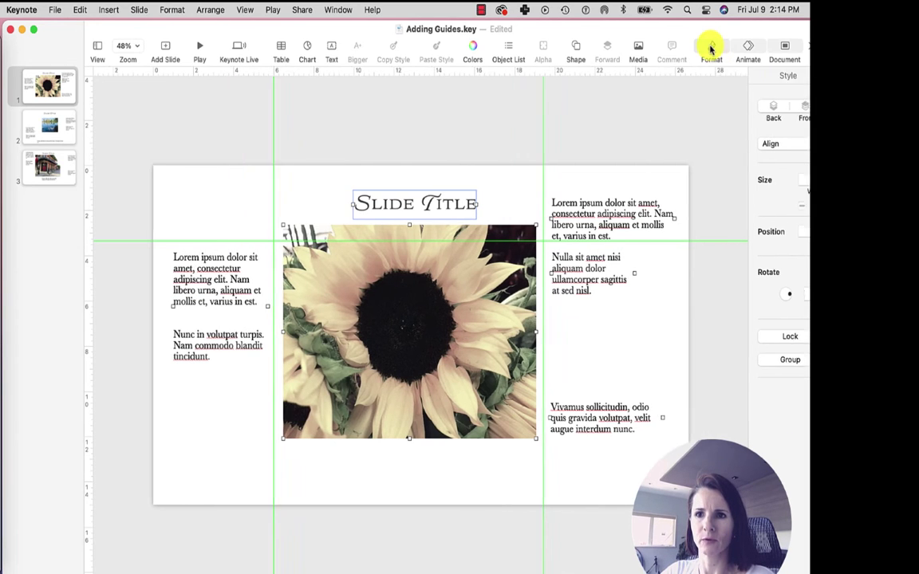
{"action": "left_click", "coordinate": [713, 48]}
{"action": "left_click", "coordinate": [703, 76]}
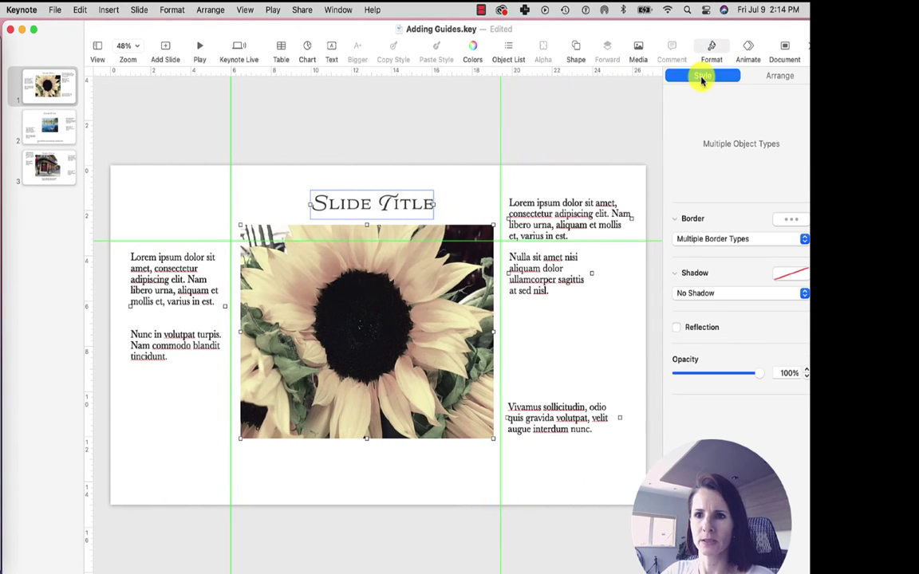
{"action": "left_click", "coordinate": [765, 78]}
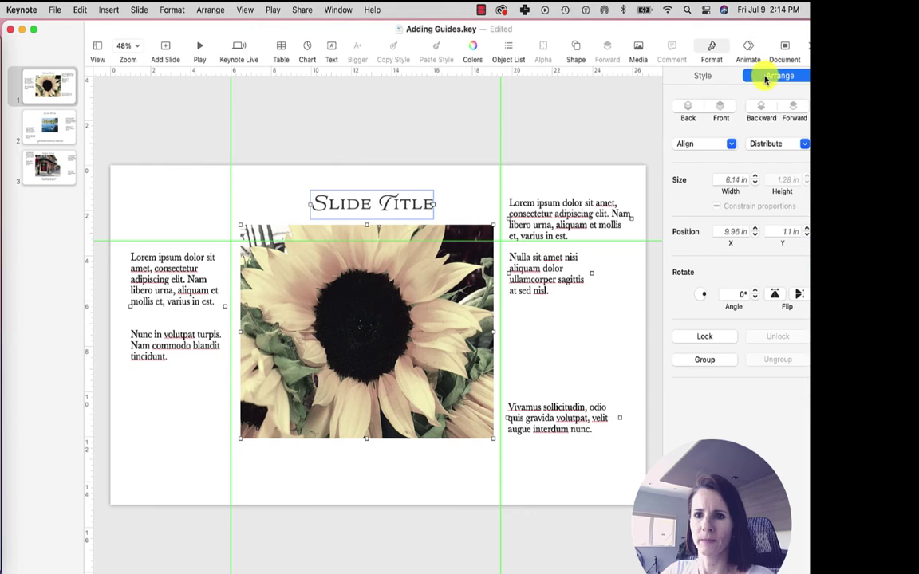
{"action": "left_click", "coordinate": [602, 173]}
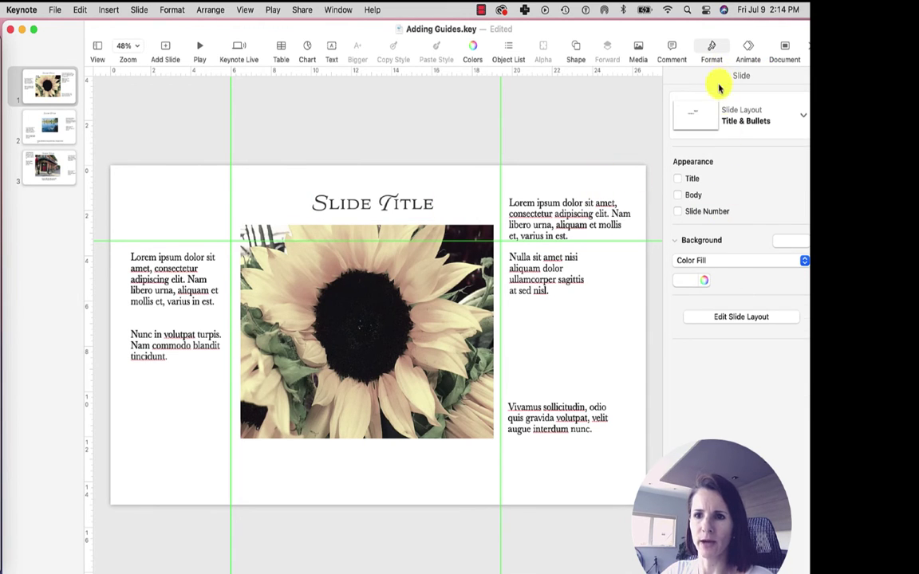
{"action": "left_click", "coordinate": [734, 318]}
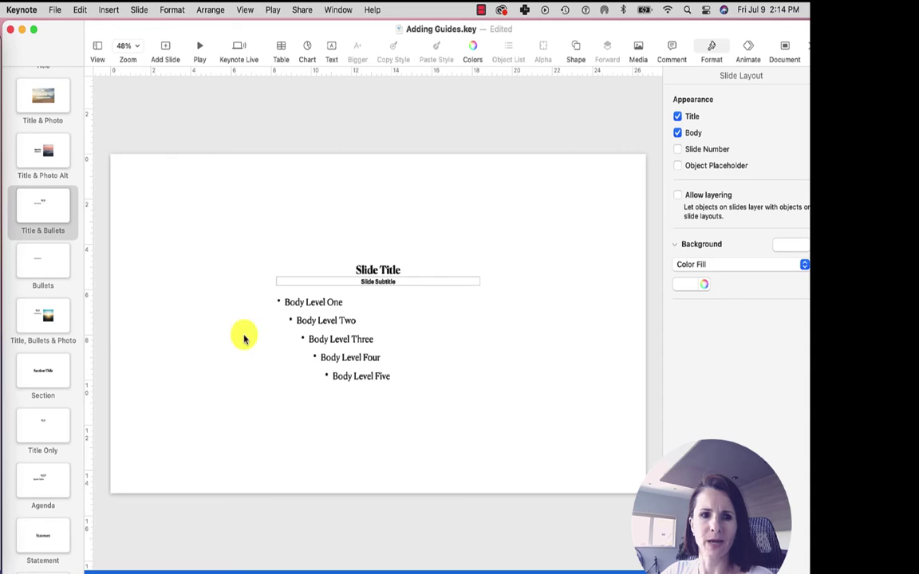
- Paste the copied sunflower slide objects onto the Title & Bullets layout
{"action": "left_click", "coordinate": [54, 199]}
{"action": "left_click", "coordinate": [48, 268]}
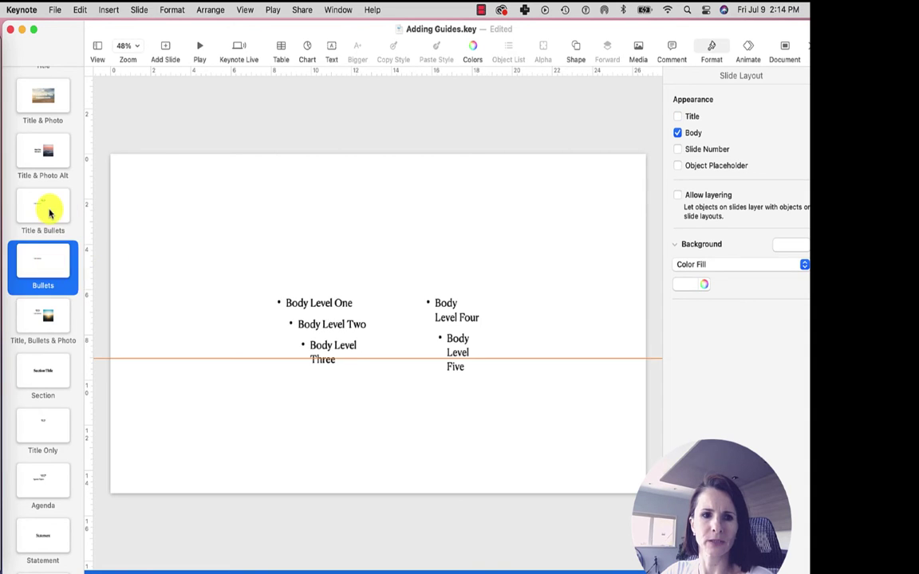
{"action": "left_click", "coordinate": [49, 206]}
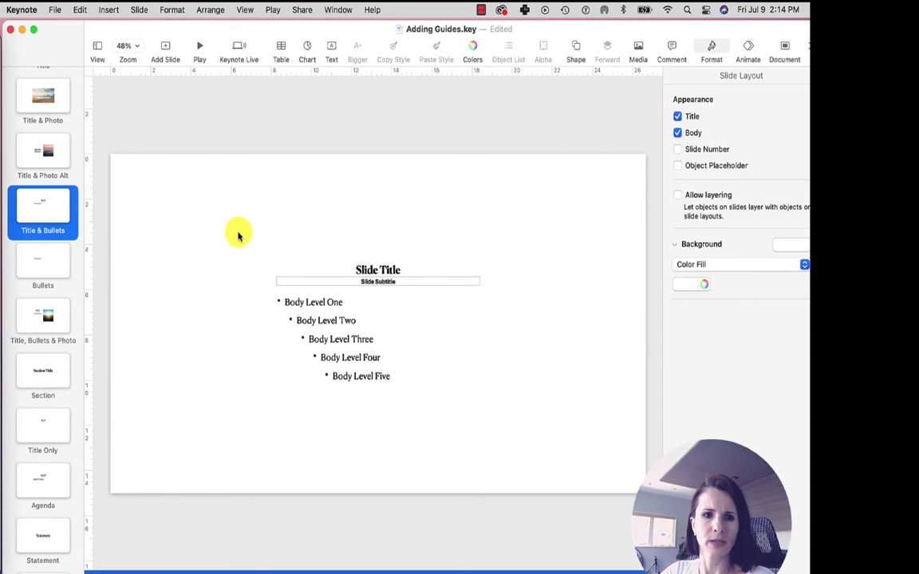
{"action": "key", "text": "super+v"}
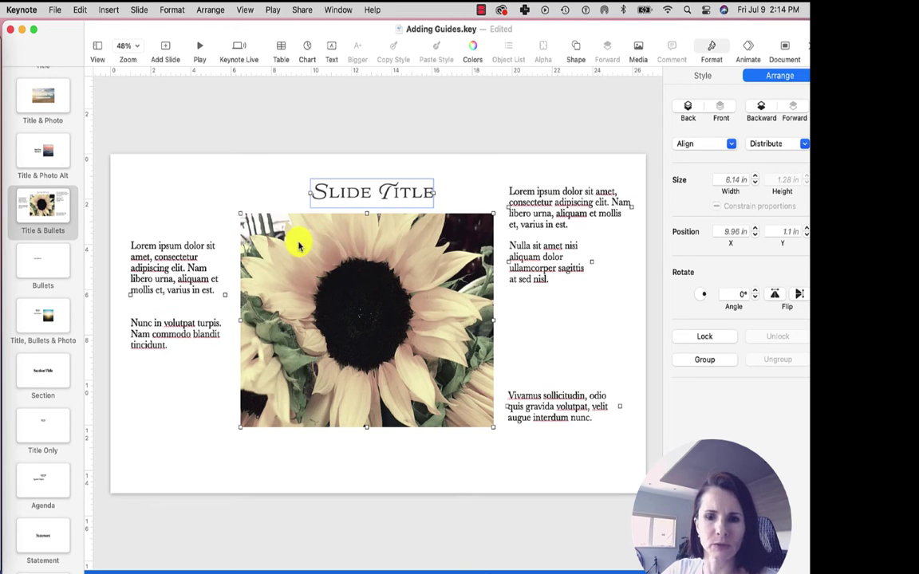
{"action": "left_click", "coordinate": [271, 178]}
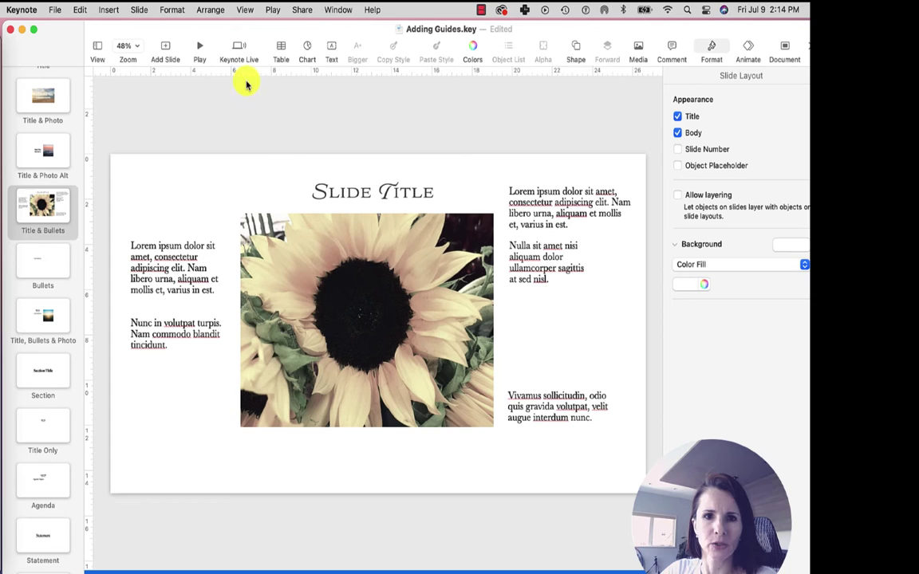
- Add layout guides at the photo's top, left, right and bottom edges
{"action": "left_click_drag", "start_coordinate": [247, 72], "coordinate": [245, 210]}
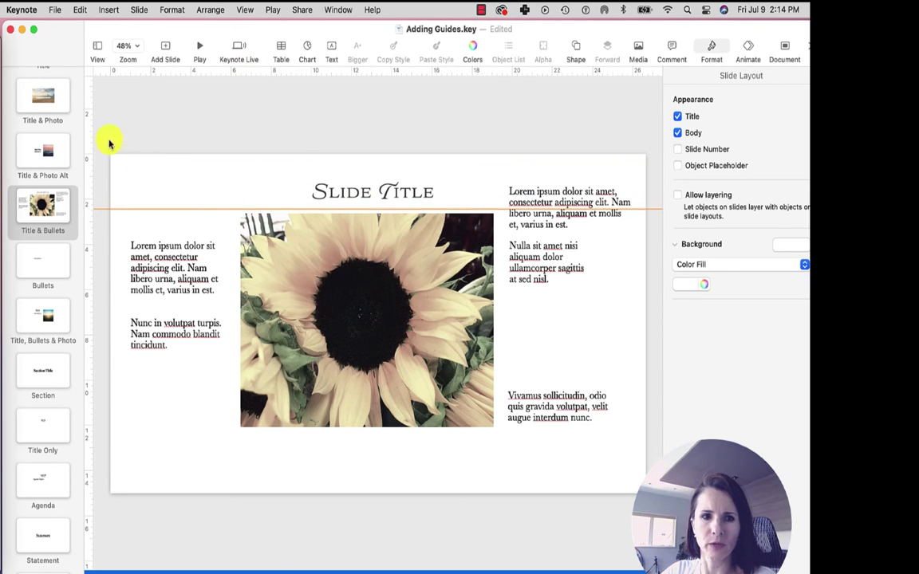
{"action": "left_click_drag", "start_coordinate": [88, 138], "coordinate": [234, 143]}
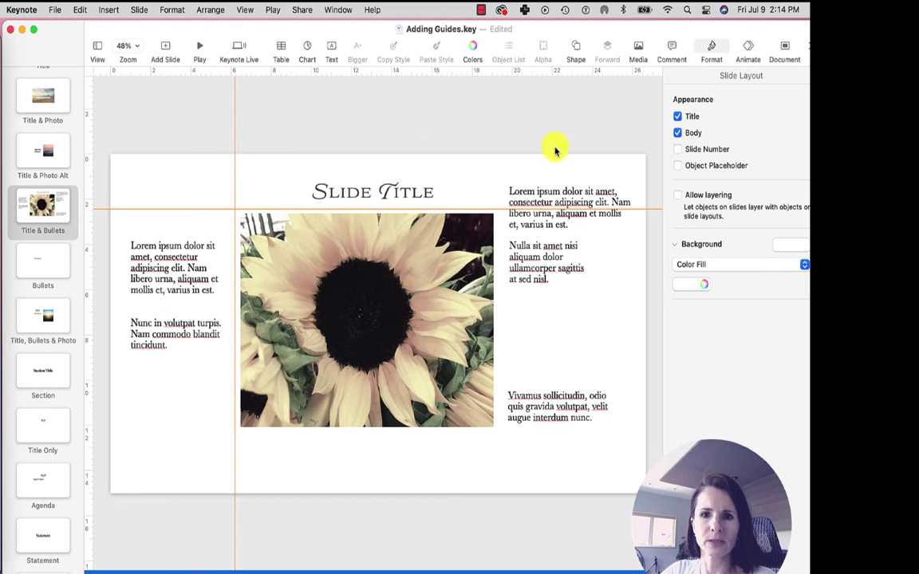
{"action": "left_click_drag", "start_coordinate": [88, 115], "coordinate": [501, 178]}
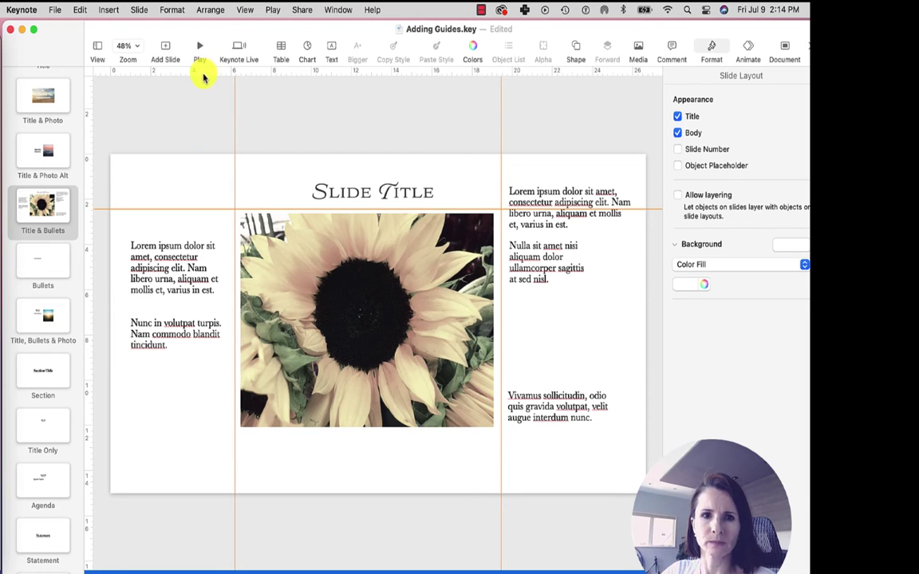
{"action": "left_click_drag", "start_coordinate": [202, 71], "coordinate": [192, 429]}
- Enlarge the photo to meet the guides and lower the right-column text boxes
{"action": "left_click", "coordinate": [485, 259]}
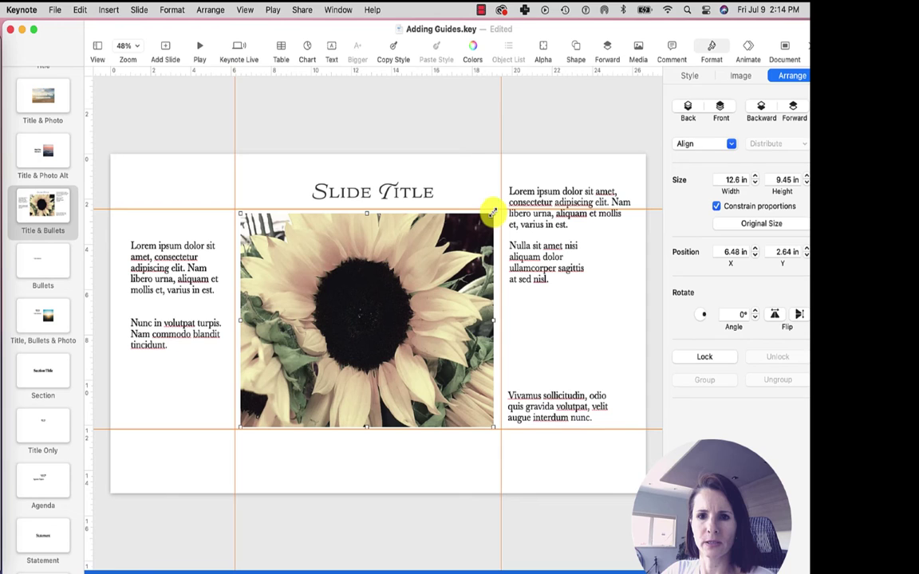
{"action": "left_click_drag", "start_coordinate": [491, 213], "coordinate": [497, 210]}
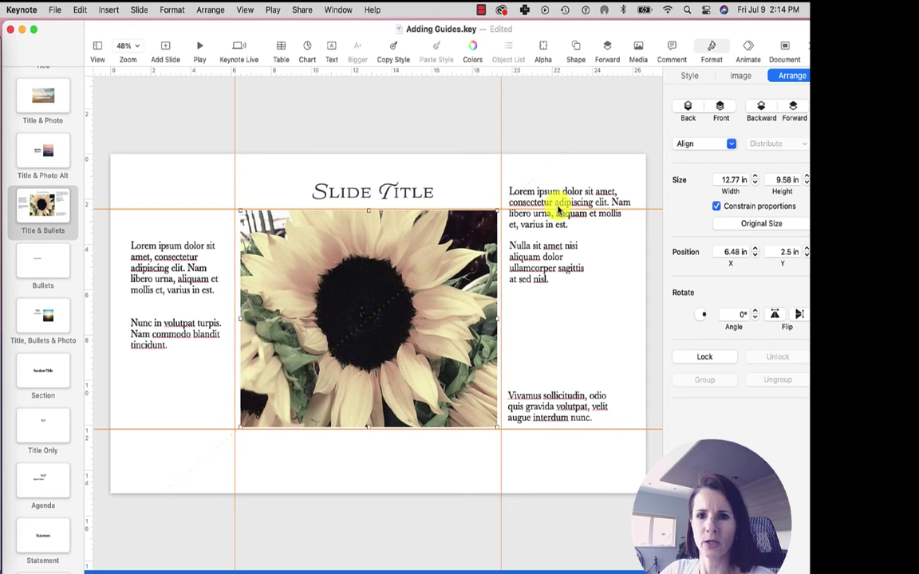
{"action": "mouse_move", "coordinate": [561, 199]}
{"action": "left_mouse_down"}
{"action": "mouse_move", "coordinate": [559, 236]}
{"action": "mouse_move", "coordinate": [560, 224]}
{"action": "left_mouse_up"}
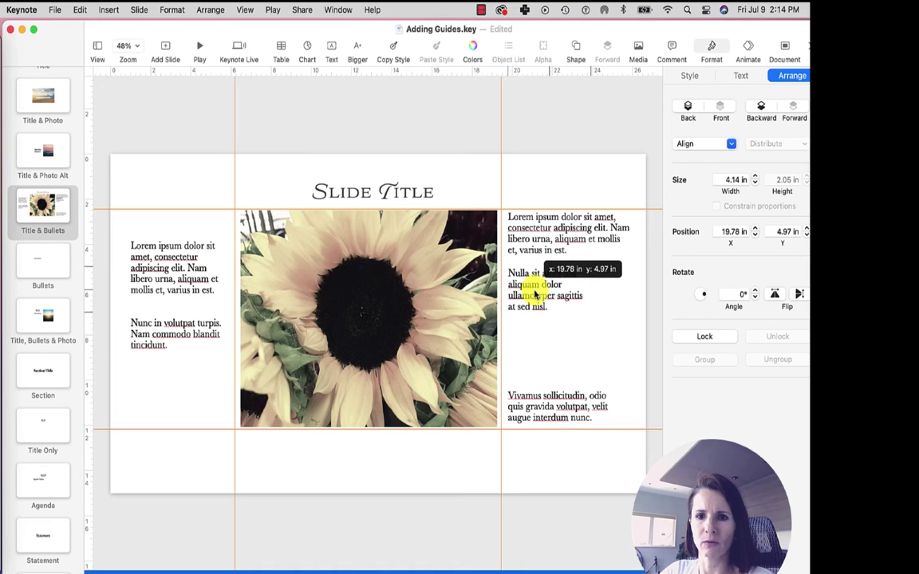
{"action": "left_click_drag", "start_coordinate": [537, 268], "coordinate": [536, 296]}
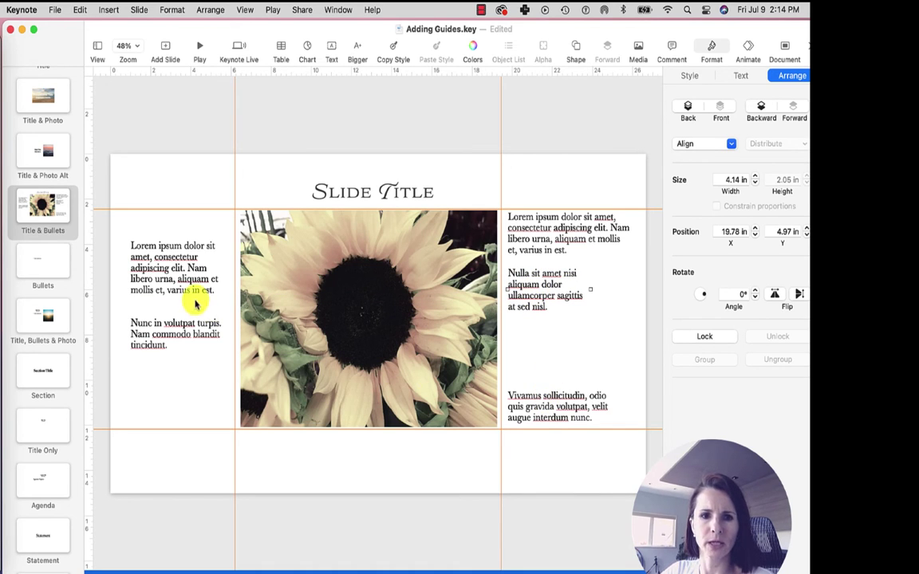
- Select the layout objects and delete the pasted left text box
{"action": "left_click", "coordinate": [373, 196]}
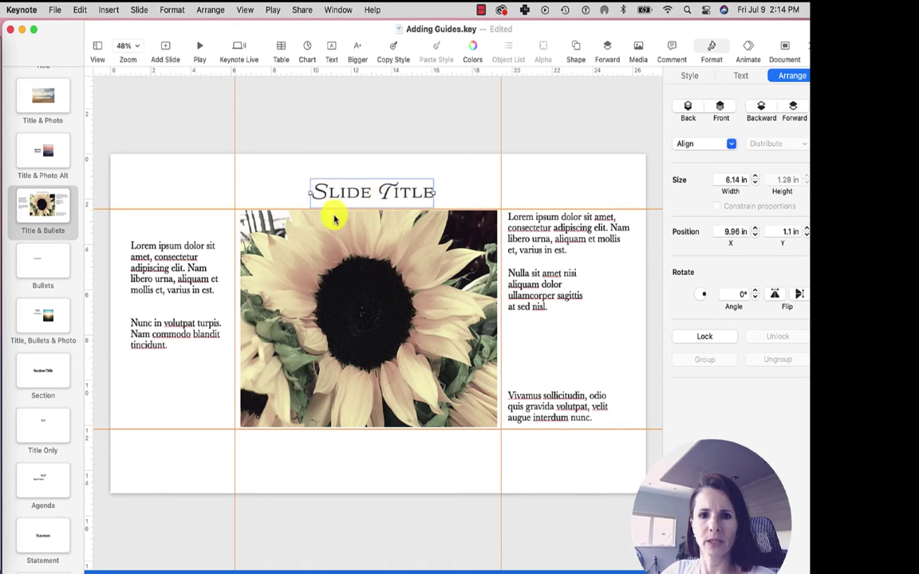
{"action": "left_click", "coordinate": [207, 195]}
{"action": "key", "text": "super+a"}
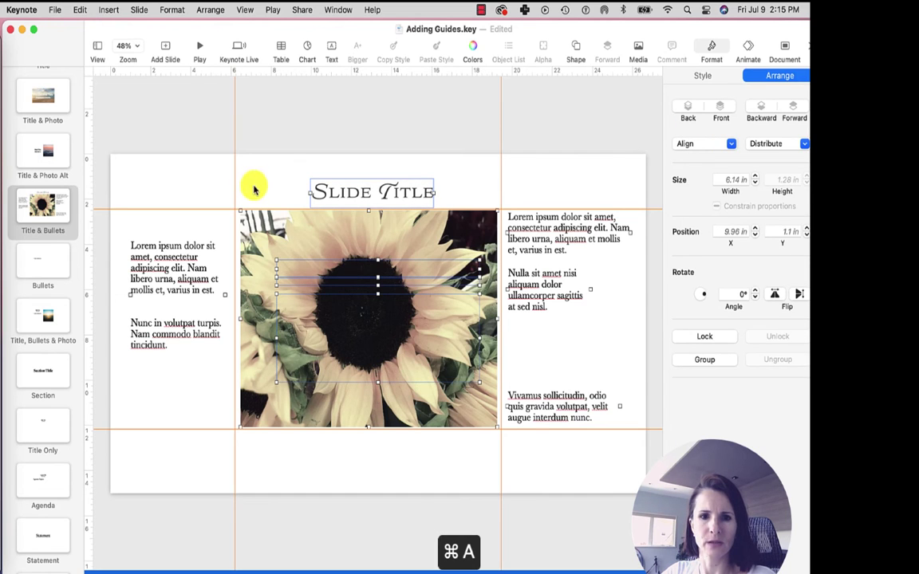
{"action": "left_click", "coordinate": [189, 252]}
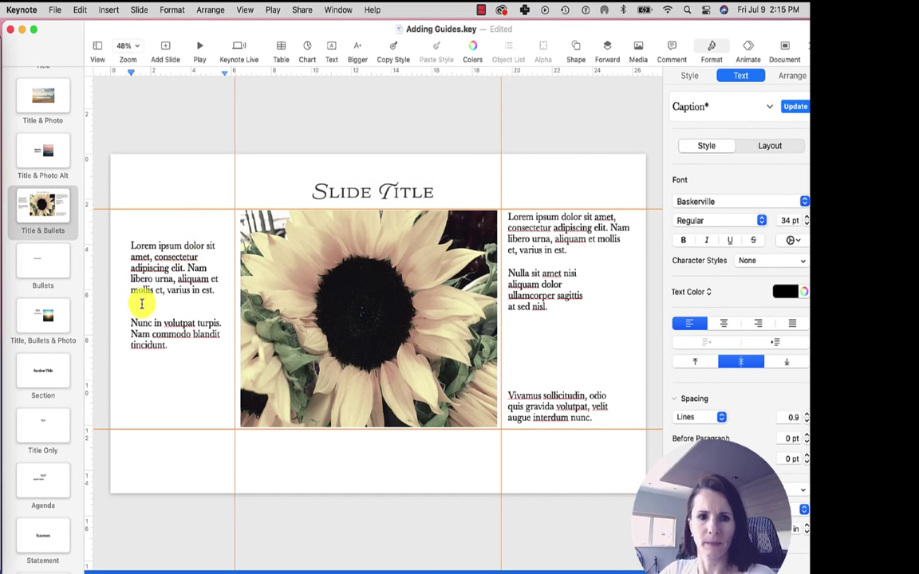
{"action": "left_click", "coordinate": [195, 369]}
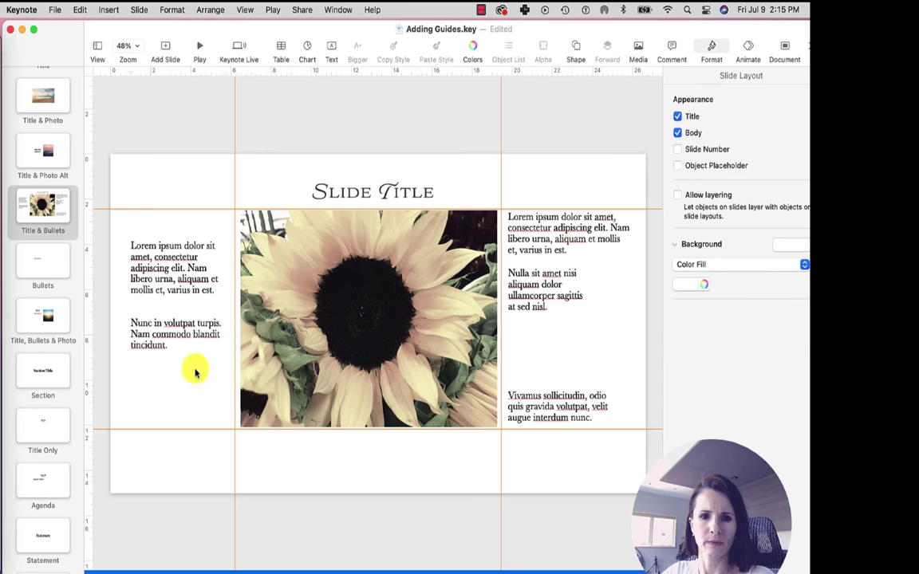
{"action": "left_click", "coordinate": [191, 245]}
{"action": "key", "text": "Delete"}
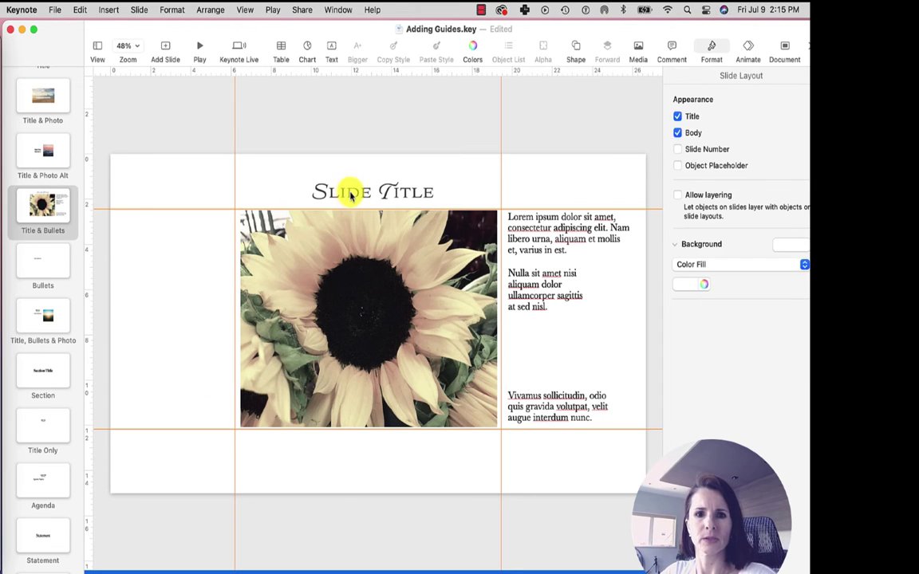
- Delete the pasted title, photo and right-column text boxes, then finish layout editing
{"action": "left_click", "coordinate": [349, 191]}
{"action": "key", "text": "Delete"}
{"action": "left_click", "coordinate": [406, 221]}
{"action": "key", "text": "Delete"}
{"action": "left_click", "coordinate": [558, 239]}
{"action": "key", "text": "Delete"}
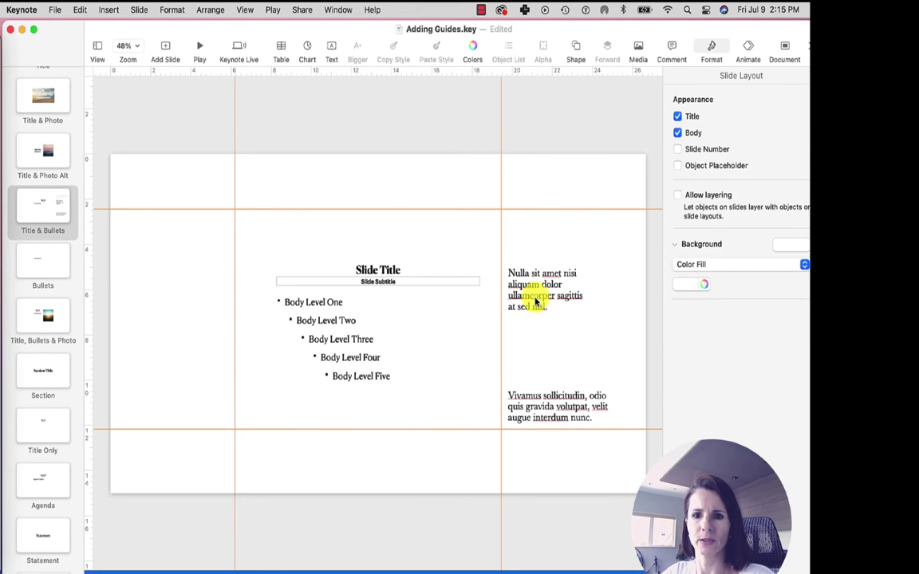
{"action": "left_click", "coordinate": [533, 295]}
{"action": "key", "text": "Delete"}
{"action": "left_click", "coordinate": [540, 397]}
{"action": "key", "text": "Delete"}
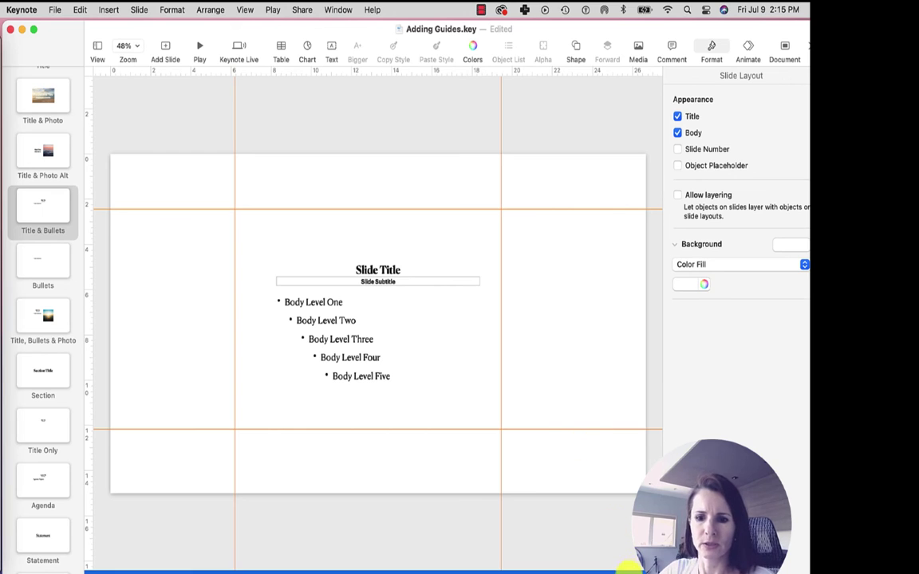
{"action": "left_click", "coordinate": [630, 571]}
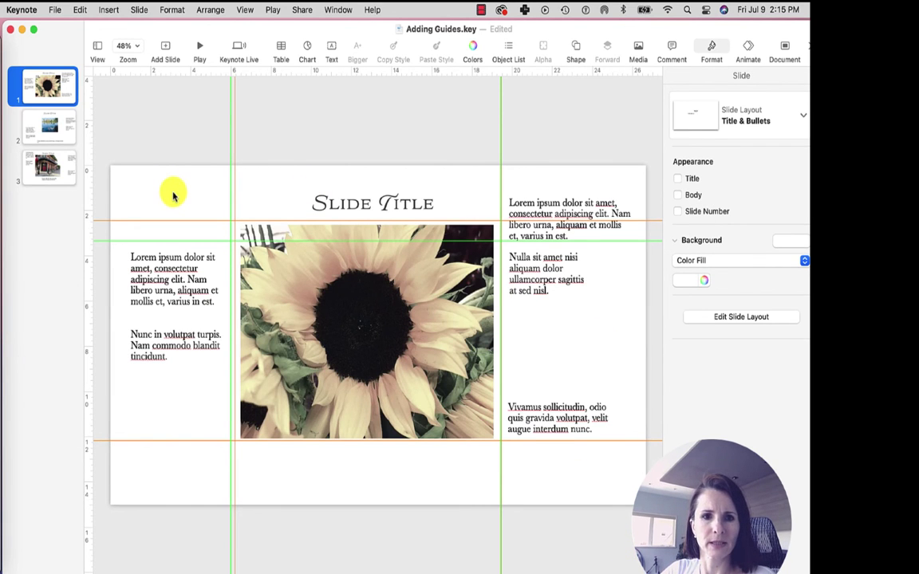
{"action": "left_click", "coordinate": [50, 120]}
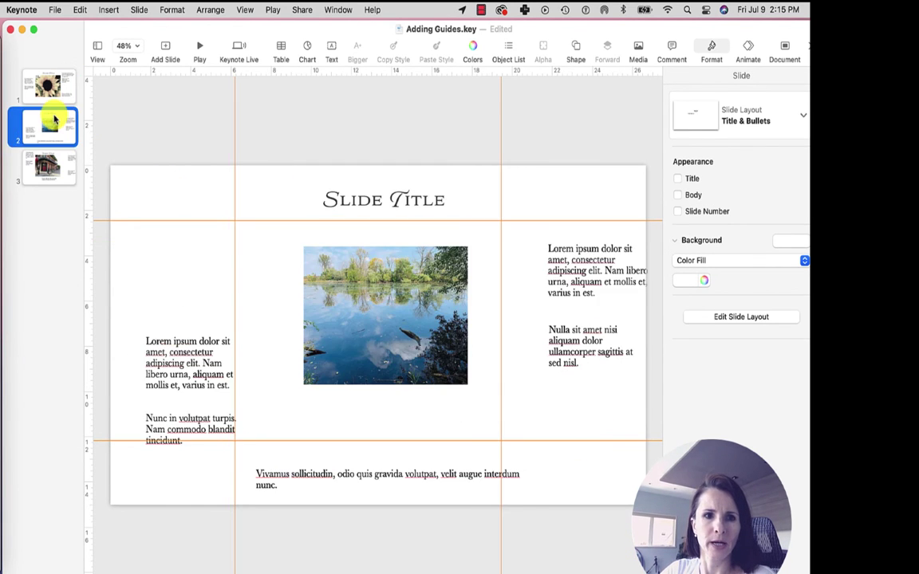
{"action": "left_click", "coordinate": [46, 162]}
{"action": "left_click", "coordinate": [59, 133]}
{"action": "left_click", "coordinate": [51, 84]}
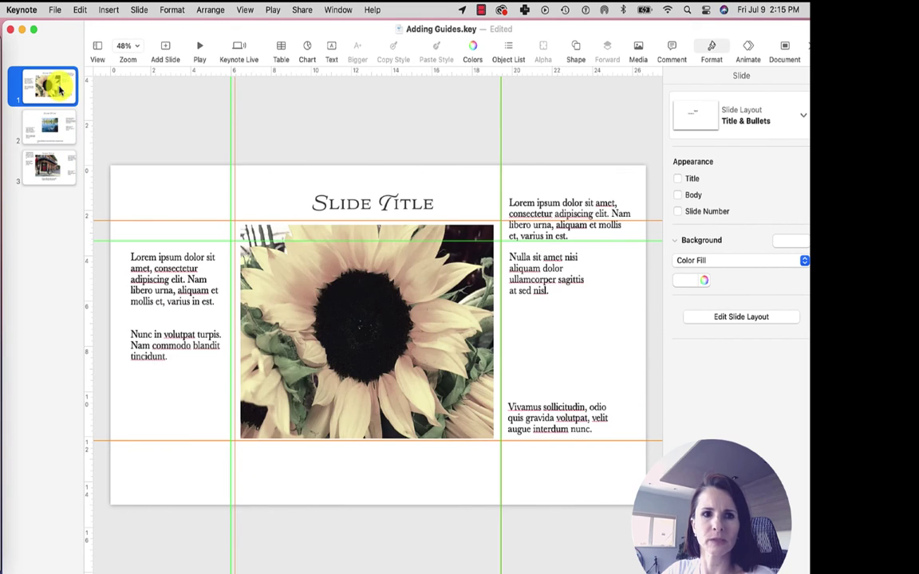
{"action": "left_click", "coordinate": [51, 123]}
{"action": "left_click", "coordinate": [61, 182]}
{"action": "left_click", "coordinate": [56, 92]}
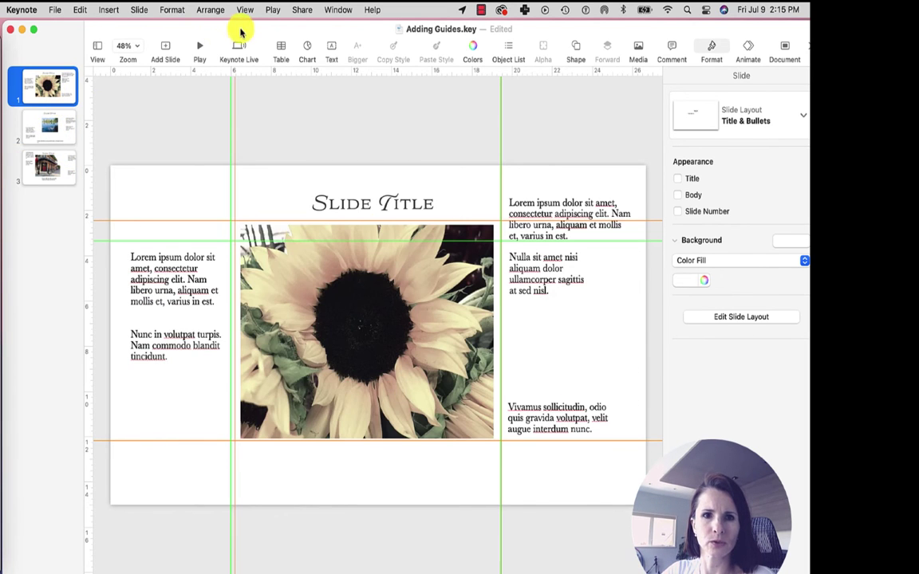
{"action": "left_click", "coordinate": [245, 10]}
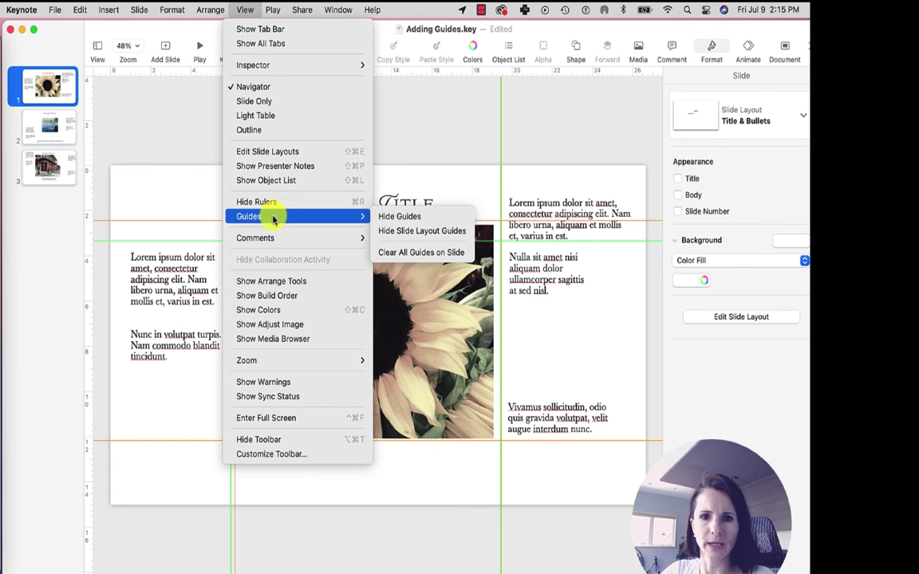
{"action": "mouse_move", "coordinate": [249, 216]}
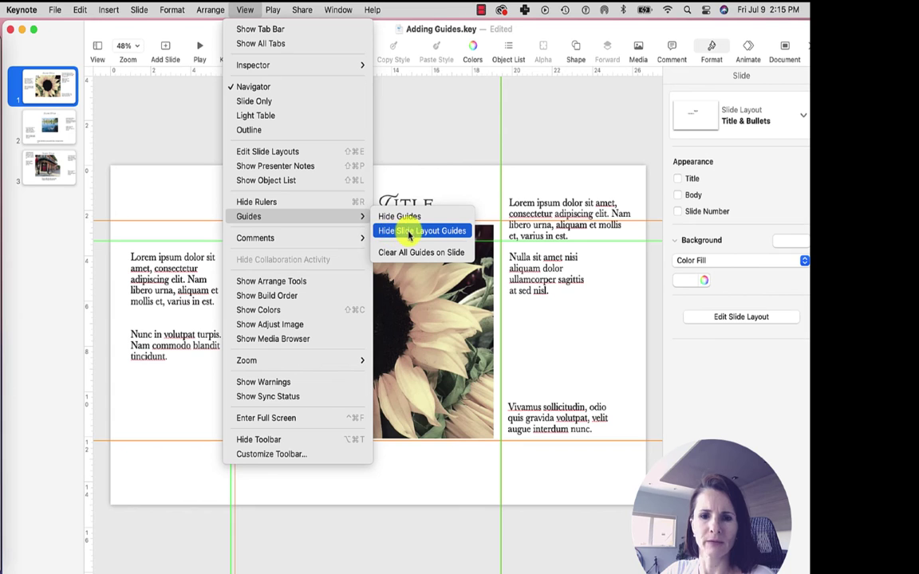
{"action": "left_click", "coordinate": [409, 233]}
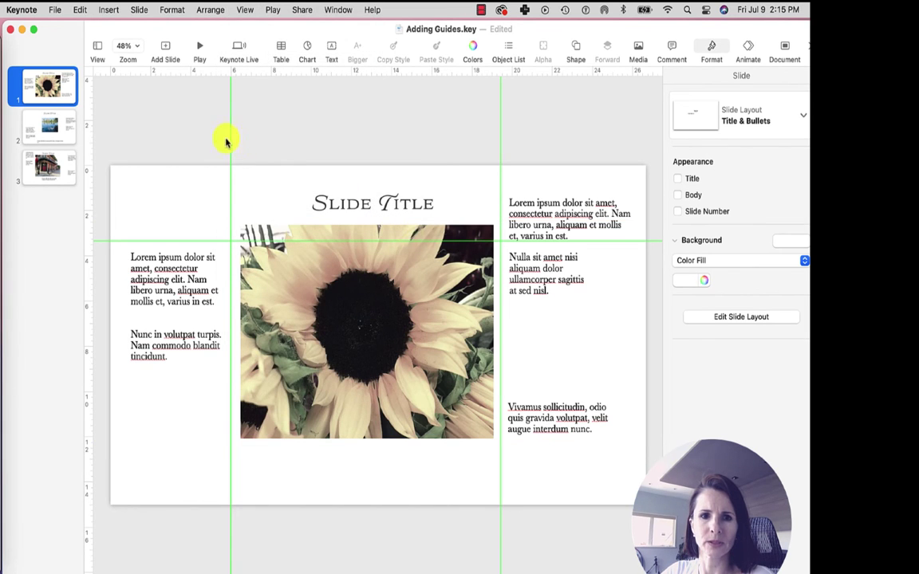
{"action": "left_click", "coordinate": [245, 10]}
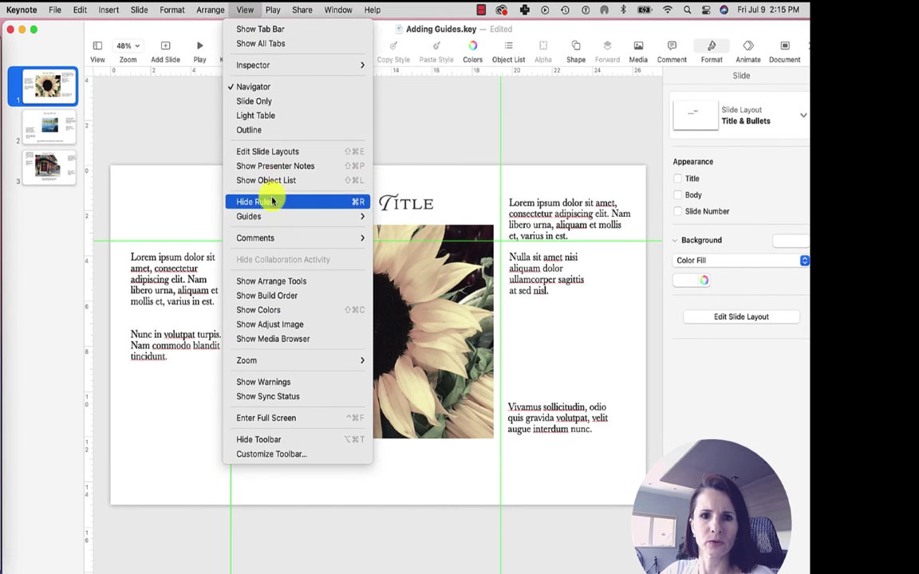
{"action": "left_click", "coordinate": [389, 231]}
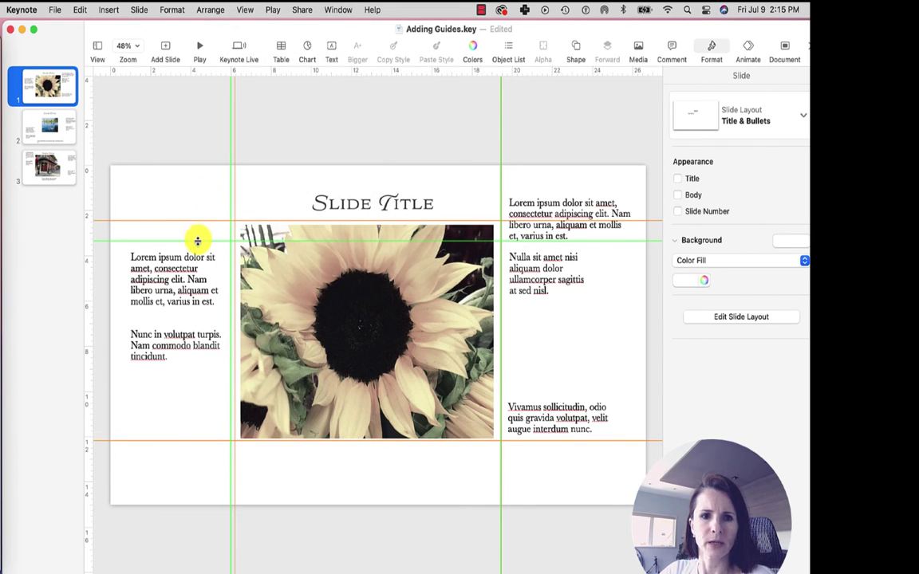
{"action": "left_click", "coordinate": [67, 130]}
- Drag the horizontal and both vertical green guides off the sunflower slide
{"action": "left_click", "coordinate": [47, 86]}
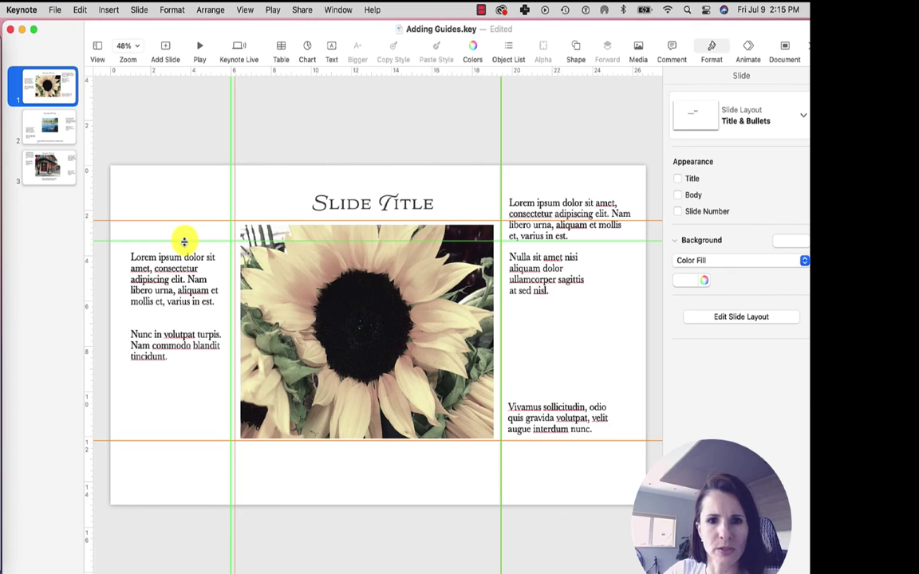
{"action": "mouse_move", "coordinate": [183, 241]}
{"action": "left_mouse_down"}
{"action": "mouse_move", "coordinate": [184, 125]}
{"action": "mouse_move", "coordinate": [199, 54]}
{"action": "left_mouse_up"}
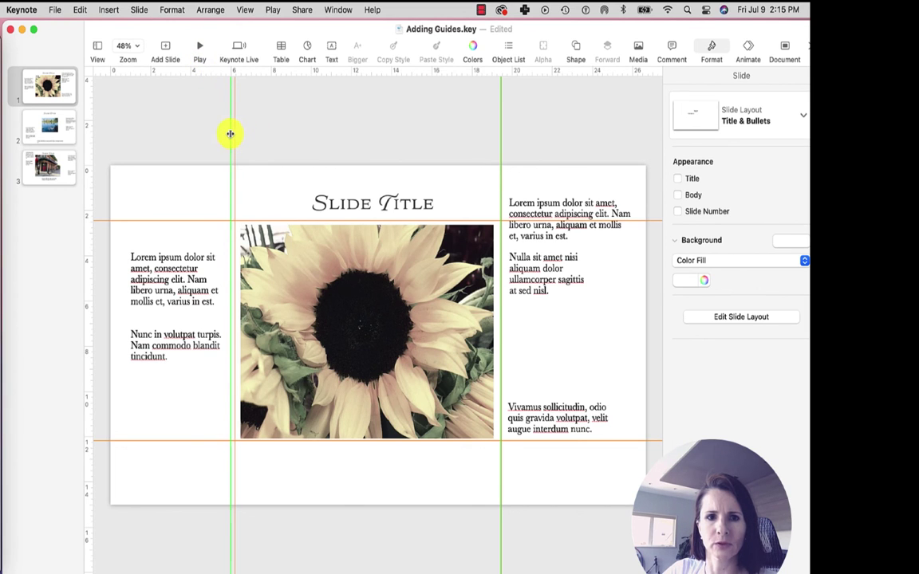
{"action": "mouse_move", "coordinate": [229, 134]}
{"action": "left_mouse_down"}
{"action": "mouse_move", "coordinate": [97, 127]}
{"action": "mouse_move", "coordinate": [74, 137]}
{"action": "left_mouse_up"}
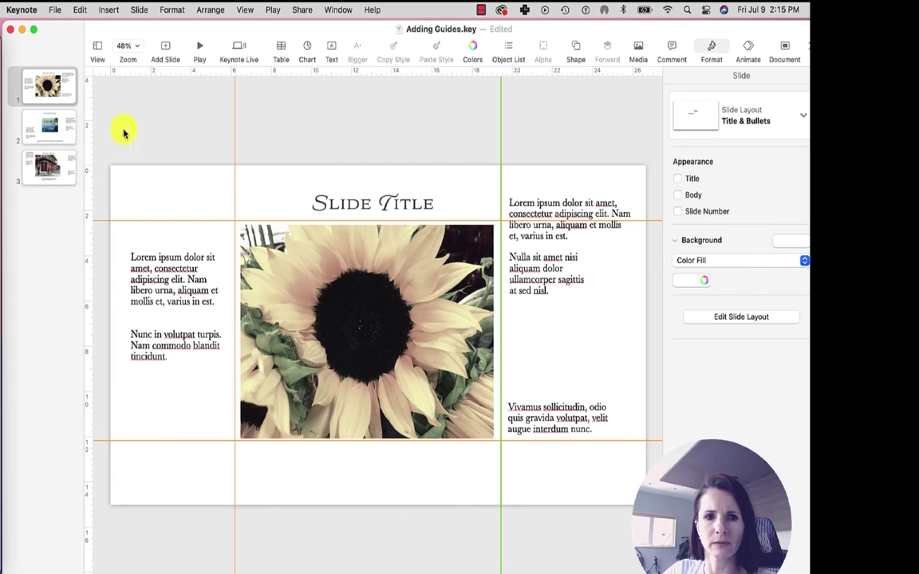
{"action": "left_click_drag", "start_coordinate": [500, 113], "coordinate": [88, 124]}
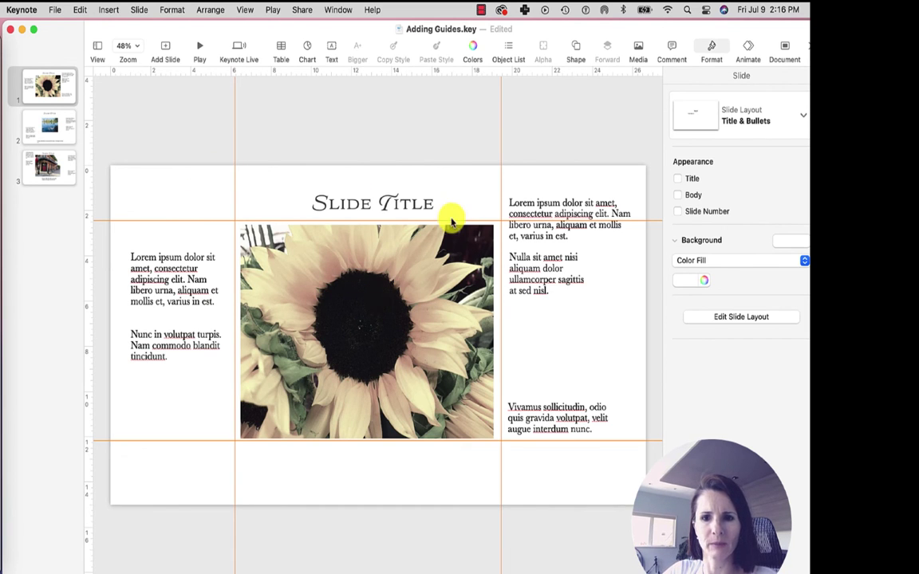
- On the lake slide, snap the photo's corner to the orange guides and enlarge it to fill the guide box
{"action": "left_click", "coordinate": [49, 128]}
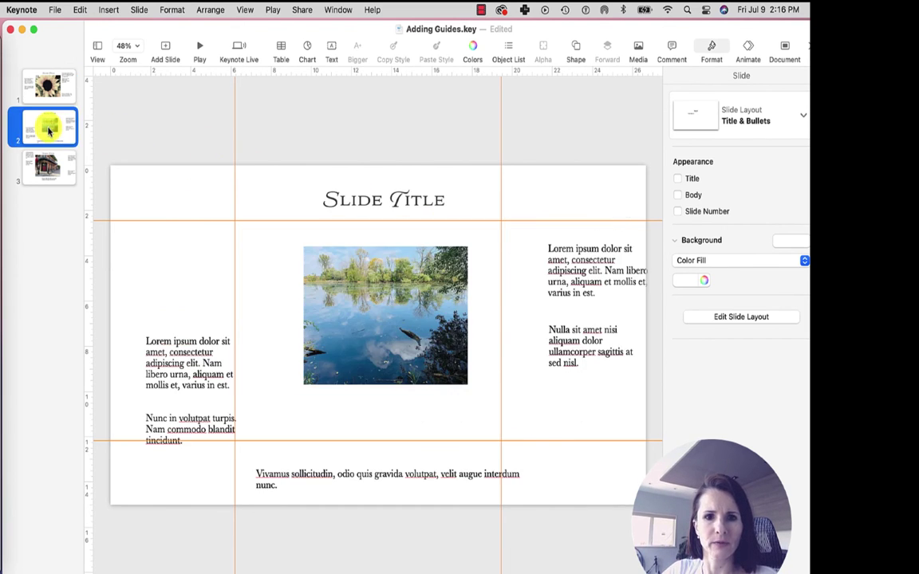
{"action": "left_click", "coordinate": [356, 294]}
{"action": "left_click_drag", "start_coordinate": [356, 294], "coordinate": [299, 269]}
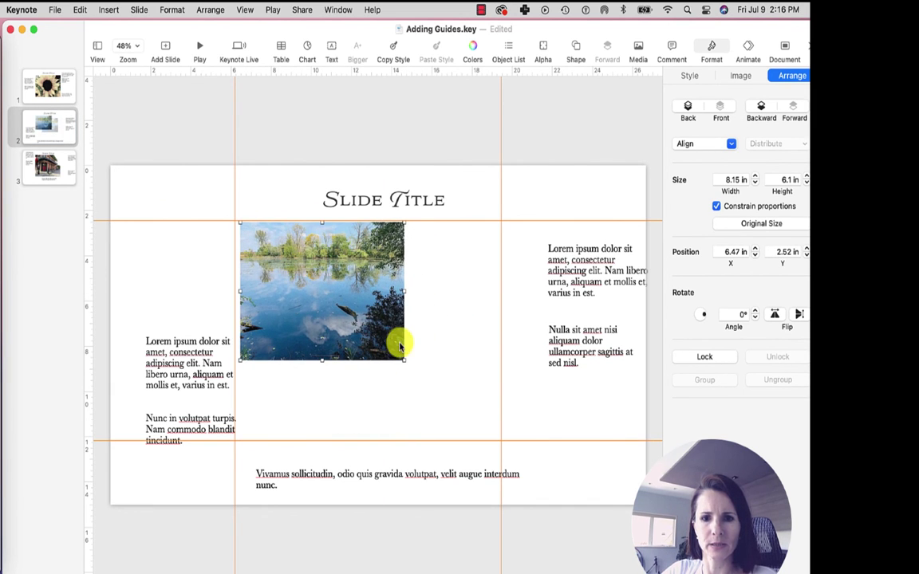
{"action": "left_click_drag", "start_coordinate": [404, 361], "coordinate": [493, 435]}
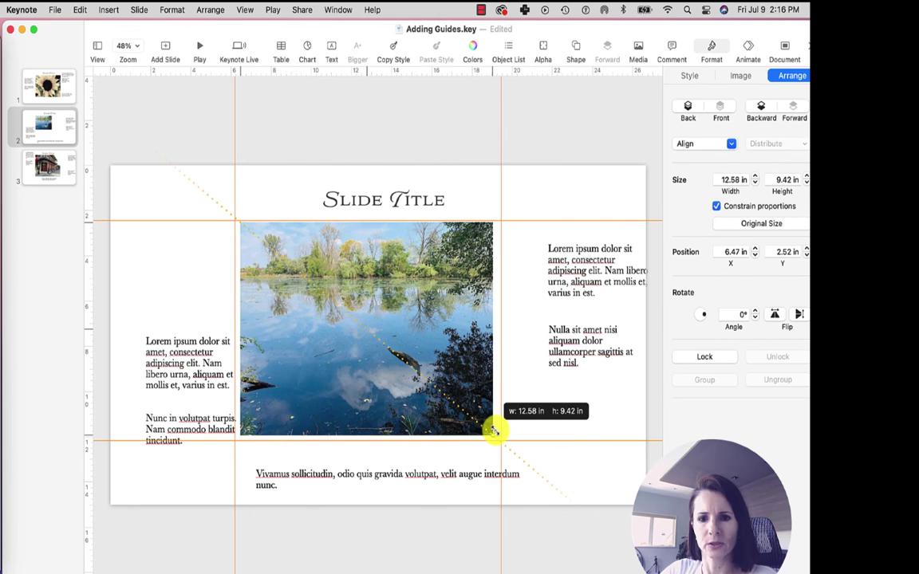
- Align the lake slide's bottom, left, upper-right and Nulla text blocks to the guides, and centre the title
{"action": "left_click_drag", "start_coordinate": [434, 478], "coordinate": [425, 460]}
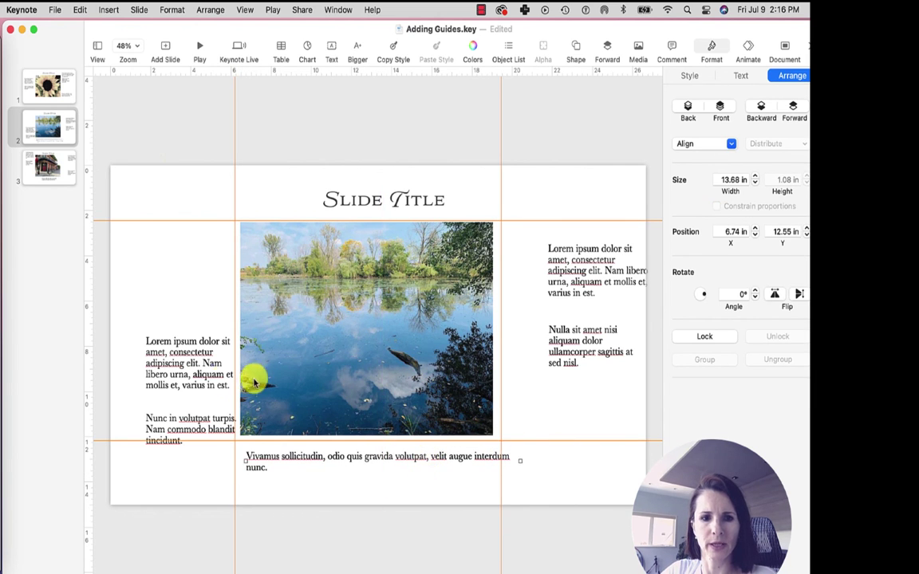
{"action": "left_click_drag", "start_coordinate": [210, 378], "coordinate": [204, 271]}
{"action": "left_click_drag", "start_coordinate": [595, 282], "coordinate": [553, 266]}
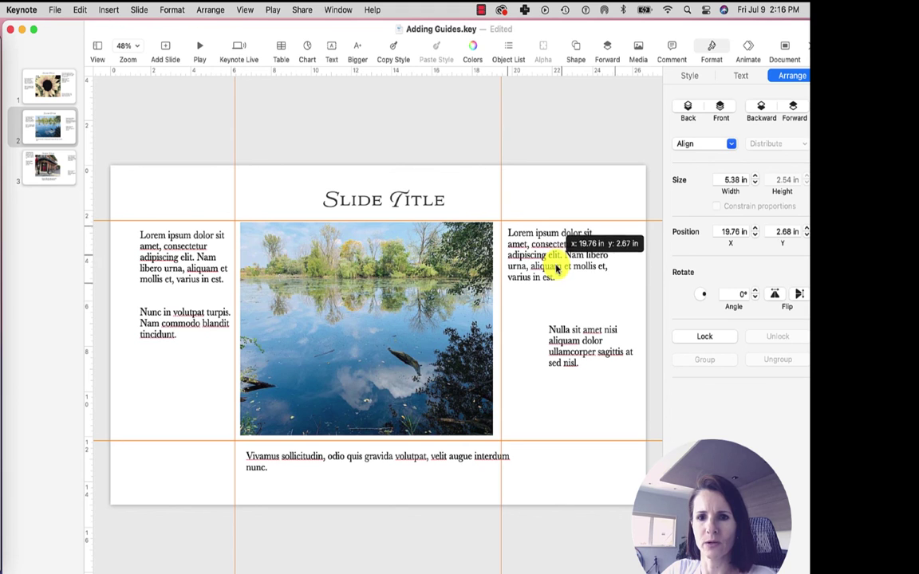
{"action": "left_click_drag", "start_coordinate": [581, 352], "coordinate": [544, 309]}
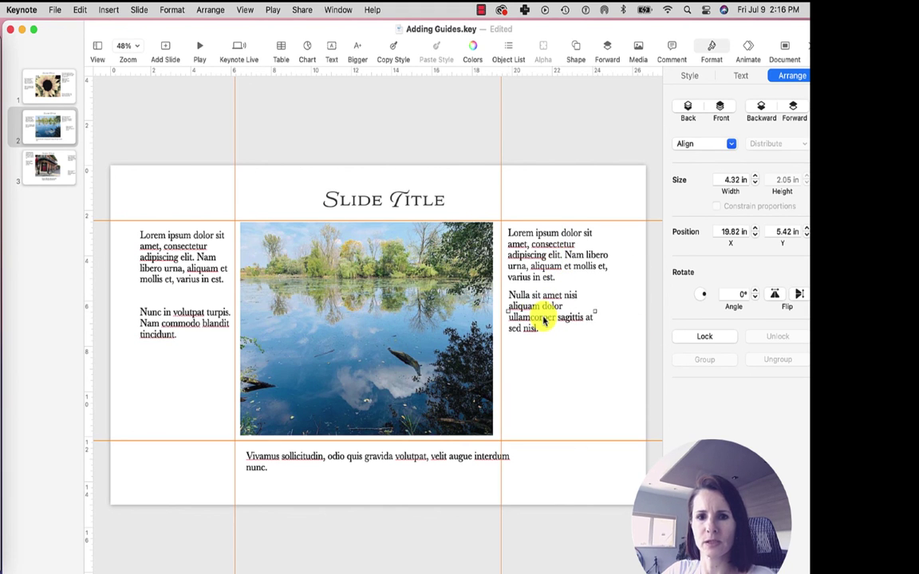
{"action": "left_click_drag", "start_coordinate": [416, 206], "coordinate": [399, 208]}
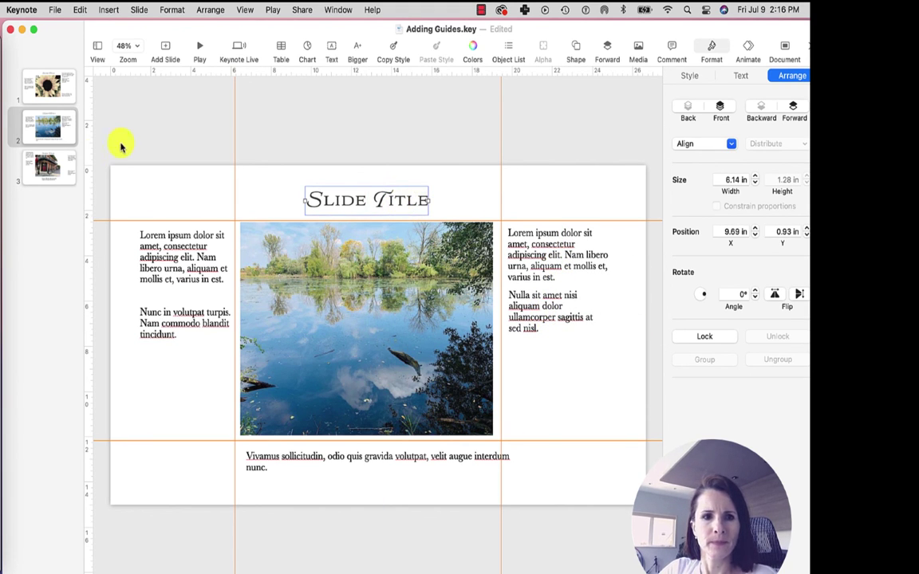
- On the building slide, snap the photo to the guide corner and enlarge it to the lower guide
{"action": "left_click", "coordinate": [67, 180]}
{"action": "left_click", "coordinate": [382, 195]}
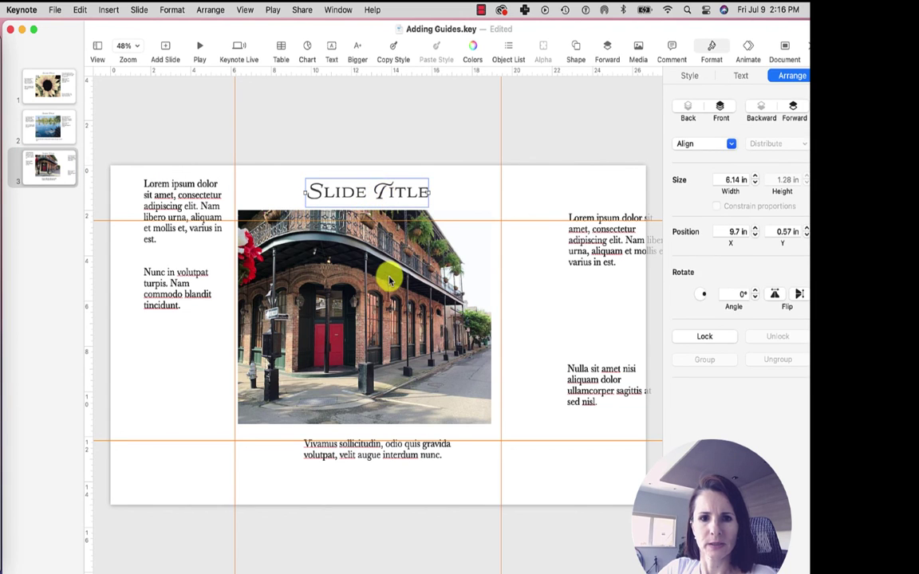
{"action": "left_click_drag", "start_coordinate": [389, 273], "coordinate": [392, 283]}
{"action": "left_click_drag", "start_coordinate": [493, 430], "coordinate": [495, 436]}
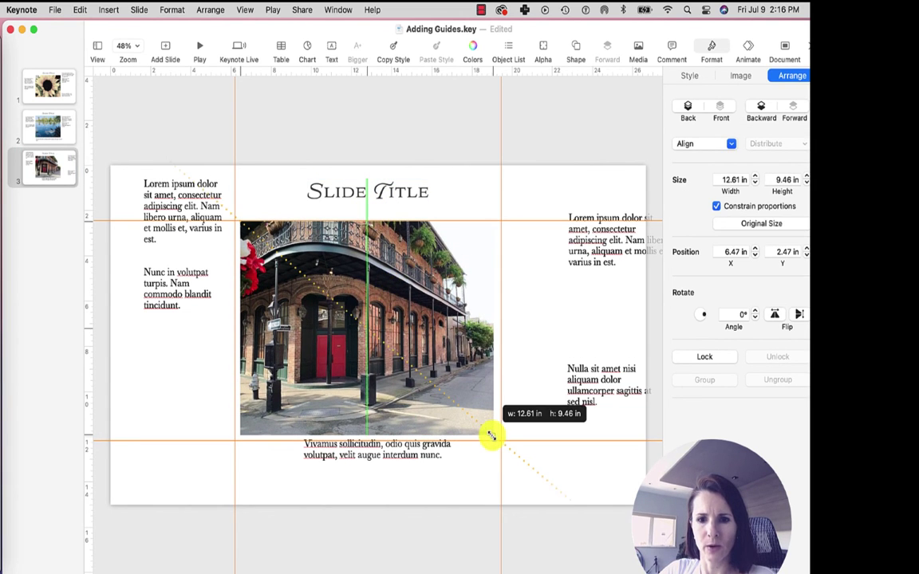
- Align the building slide's bottom, left, upper-right and Nulla text blocks along the guides
{"action": "left_click_drag", "start_coordinate": [410, 459], "coordinate": [406, 466]}
{"action": "mouse_move", "coordinate": [180, 269]}
{"action": "left_mouse_down"}
{"action": "mouse_move", "coordinate": [182, 335]}
{"action": "mouse_move", "coordinate": [181, 327]}
{"action": "left_mouse_up"}
{"action": "left_click_drag", "start_coordinate": [596, 248], "coordinate": [543, 265]}
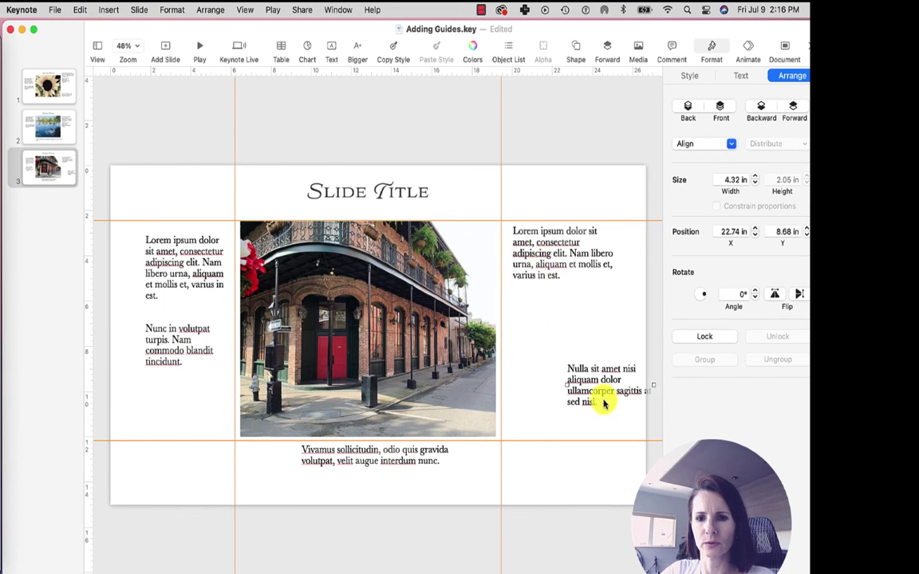
{"action": "left_click_drag", "start_coordinate": [604, 400], "coordinate": [548, 330]}
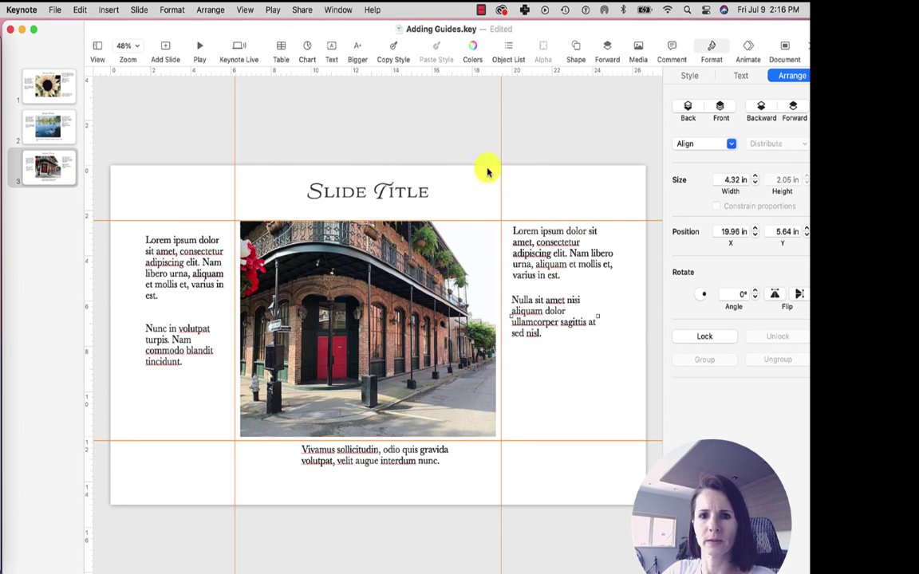
{"action": "left_click", "coordinate": [265, 152]}
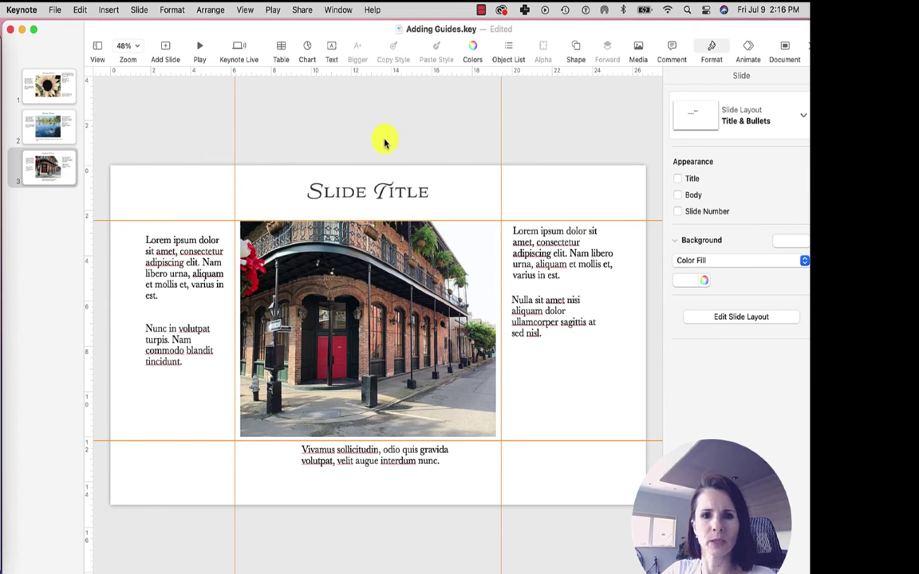
{"action": "left_click", "coordinate": [244, 9]}
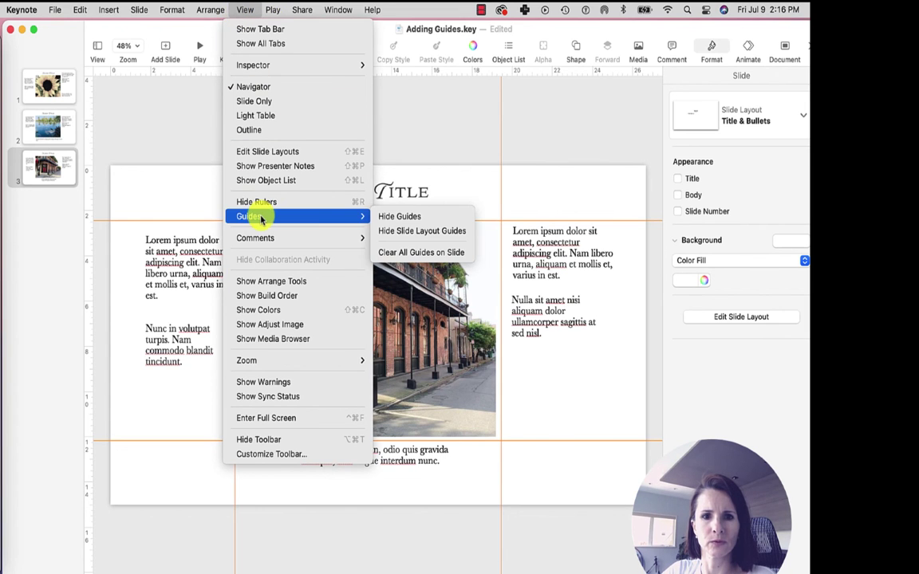
{"action": "mouse_move", "coordinate": [249, 216]}
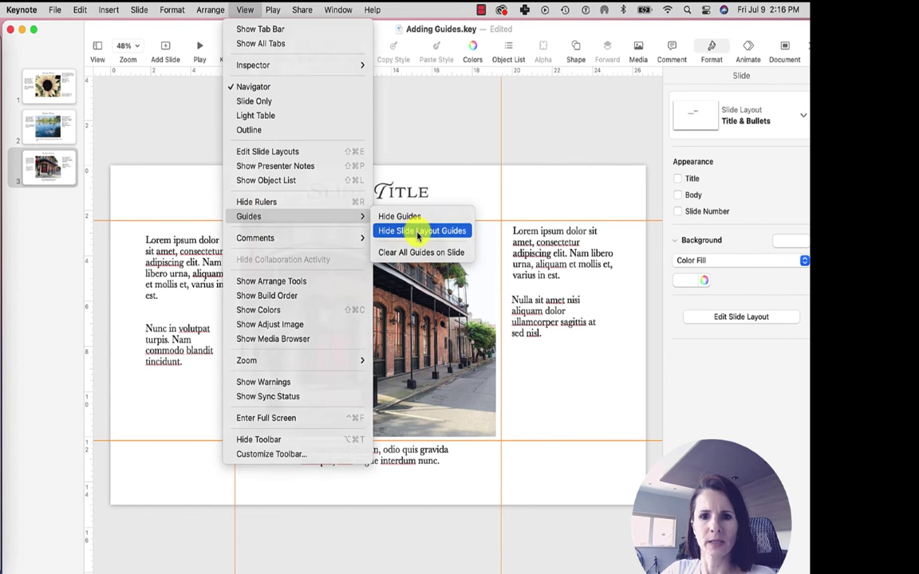
{"action": "left_click", "coordinate": [420, 231]}
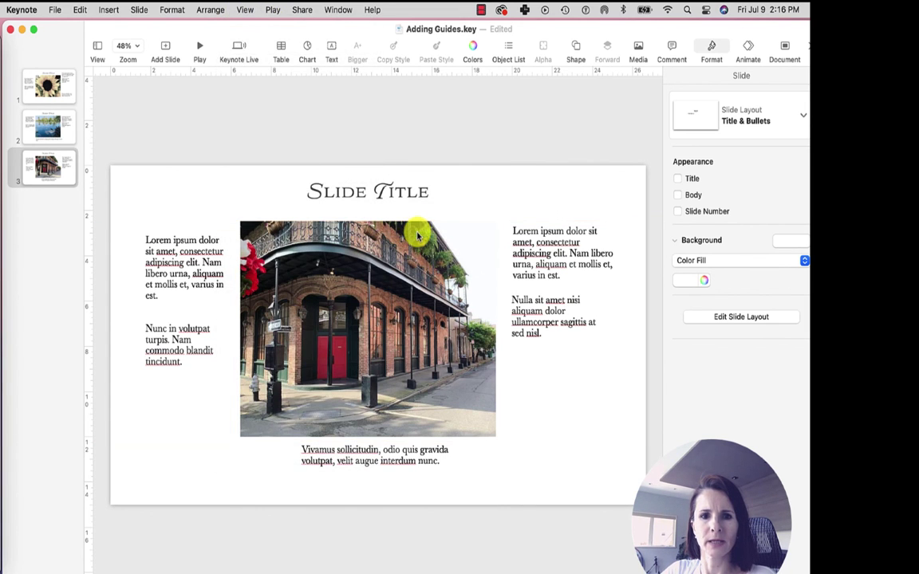
{"action": "left_click", "coordinate": [246, 9]}
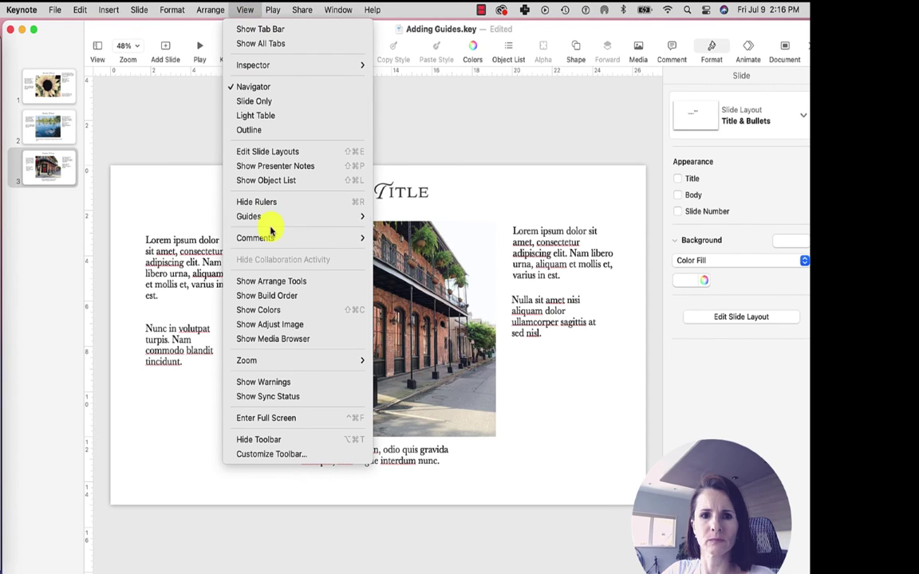
{"action": "mouse_move", "coordinate": [249, 217]}
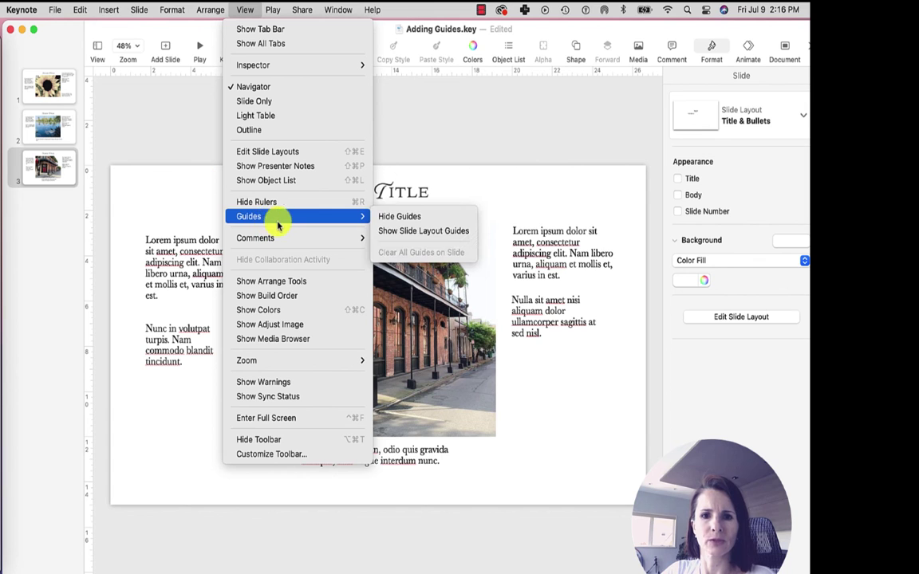
{"action": "left_click", "coordinate": [410, 230]}
{"action": "left_click", "coordinate": [247, 10]}
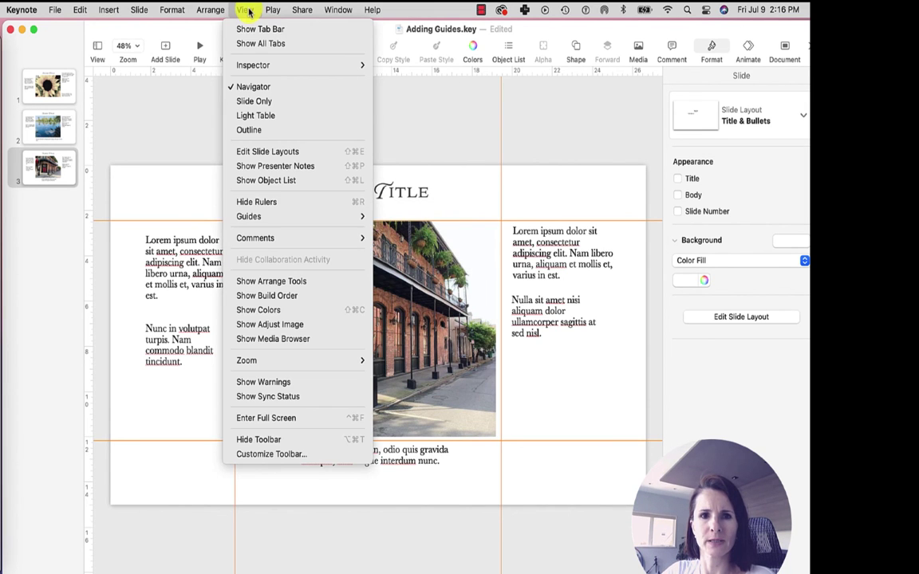
{"action": "left_click", "coordinate": [394, 252]}
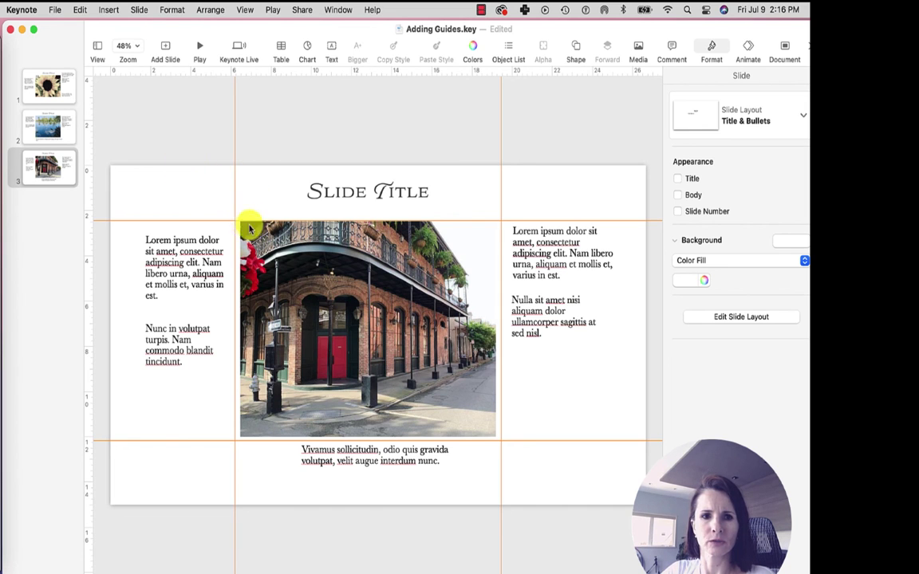
- Remove the left, top, right and bottom orange guides from the Title & Bullets master layout
{"action": "left_click", "coordinate": [739, 318]}
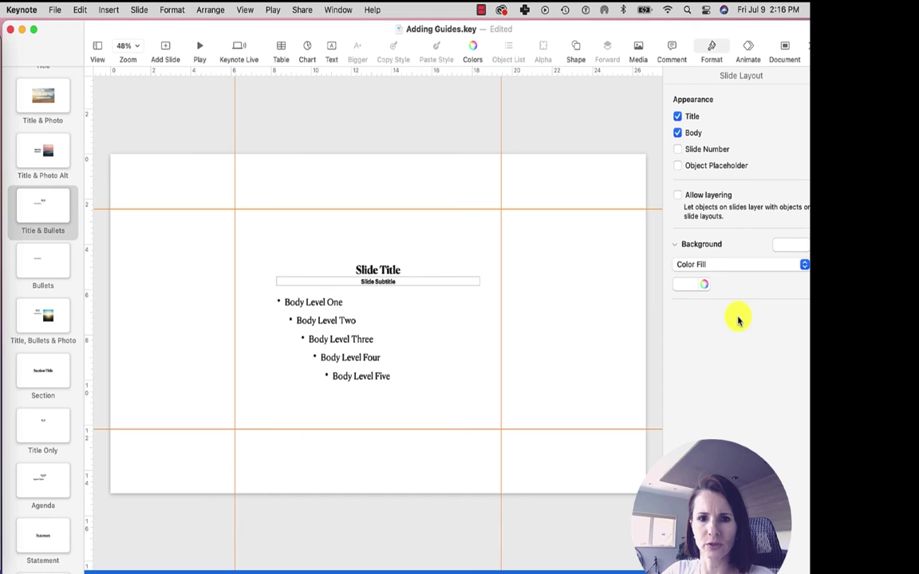
{"action": "left_click_drag", "start_coordinate": [235, 200], "coordinate": [90, 191]}
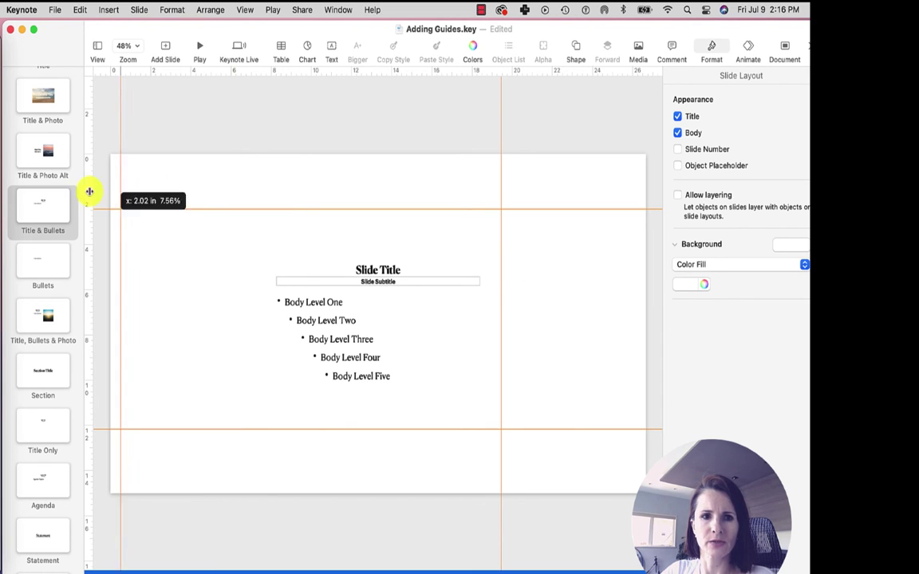
{"action": "left_click_drag", "start_coordinate": [323, 209], "coordinate": [333, 70]}
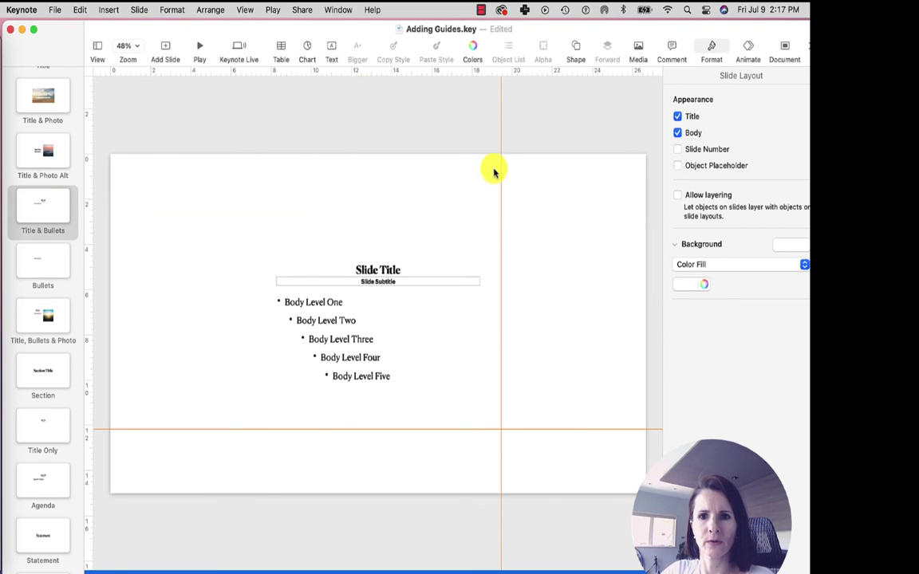
{"action": "left_click_drag", "start_coordinate": [499, 170], "coordinate": [74, 133]}
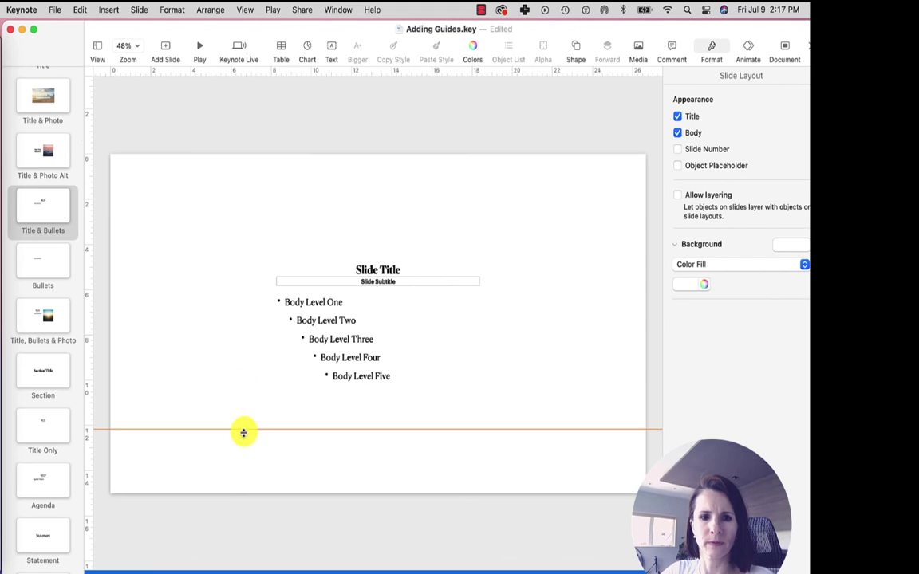
{"action": "left_click_drag", "start_coordinate": [242, 430], "coordinate": [283, 67]}
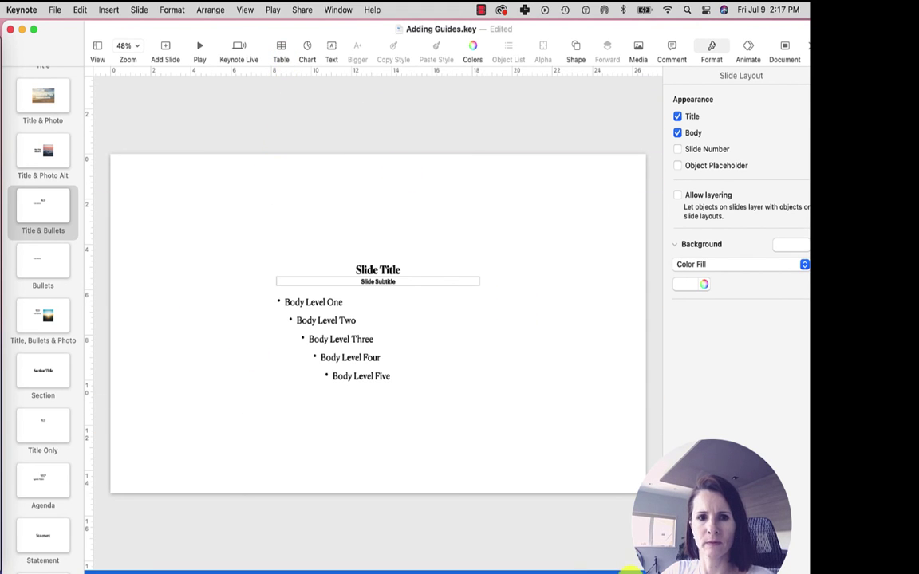
{"action": "left_click", "coordinate": [630, 570]}
{"action": "left_click", "coordinate": [187, 95]}
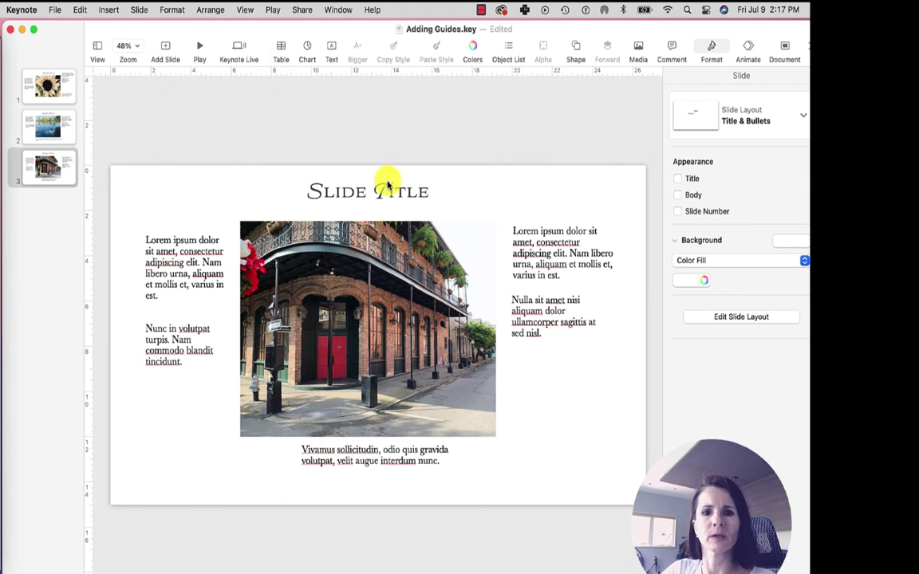